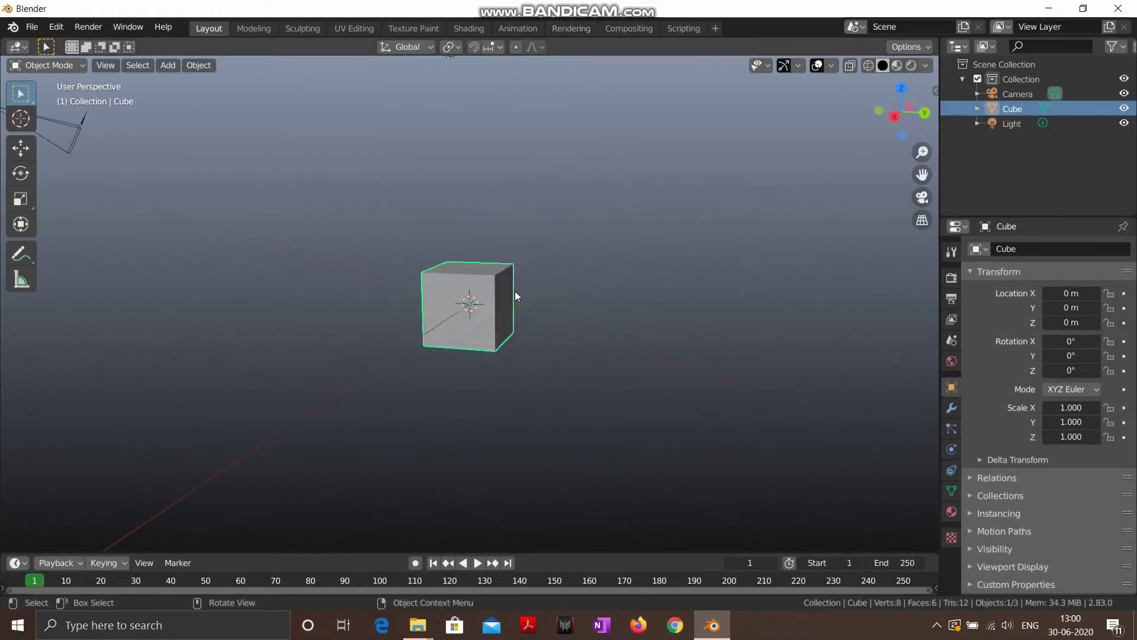
Step: Delete the default cube and switch to the front view
{"action": "right_click", "coordinate": [489, 299]}
{"action": "left_click", "coordinate": [502, 304]}
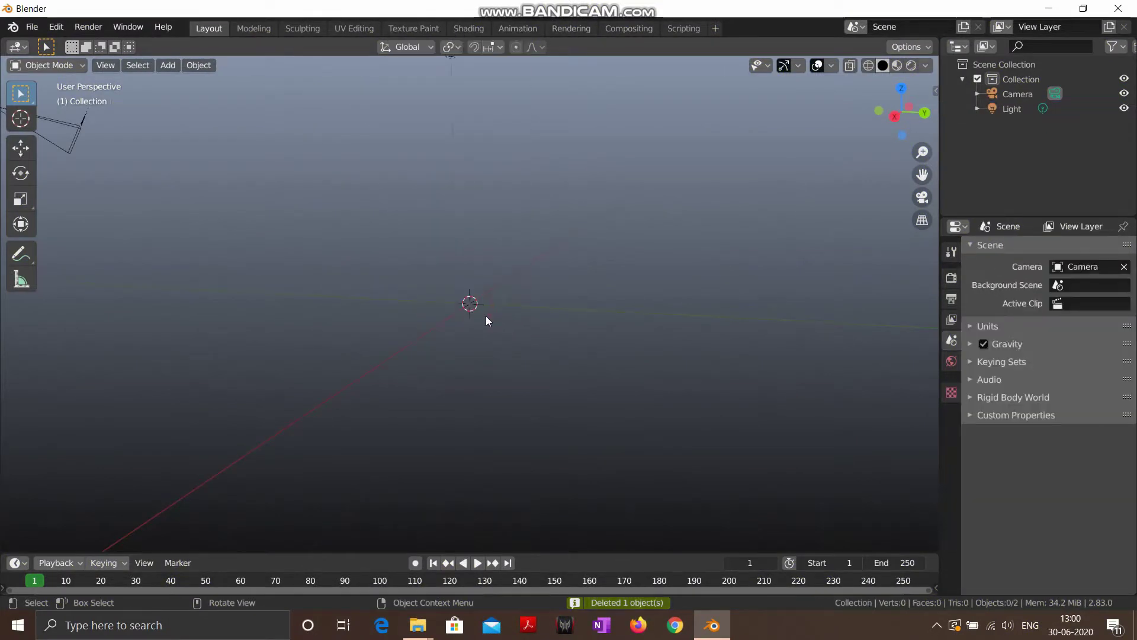
{"action": "key", "text": "KP_1"}
Step: Add a circle mesh at the scene origin
{"action": "key", "text": "shift+a"}
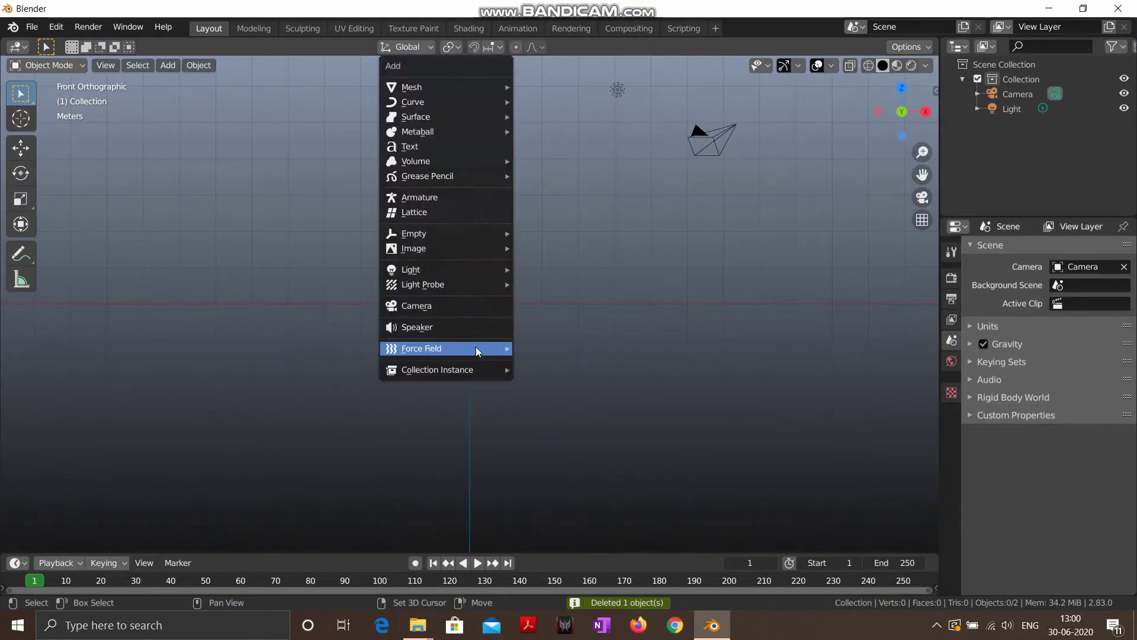
{"action": "mouse_move", "coordinate": [487, 113]}
{"action": "mouse_move", "coordinate": [494, 90]}
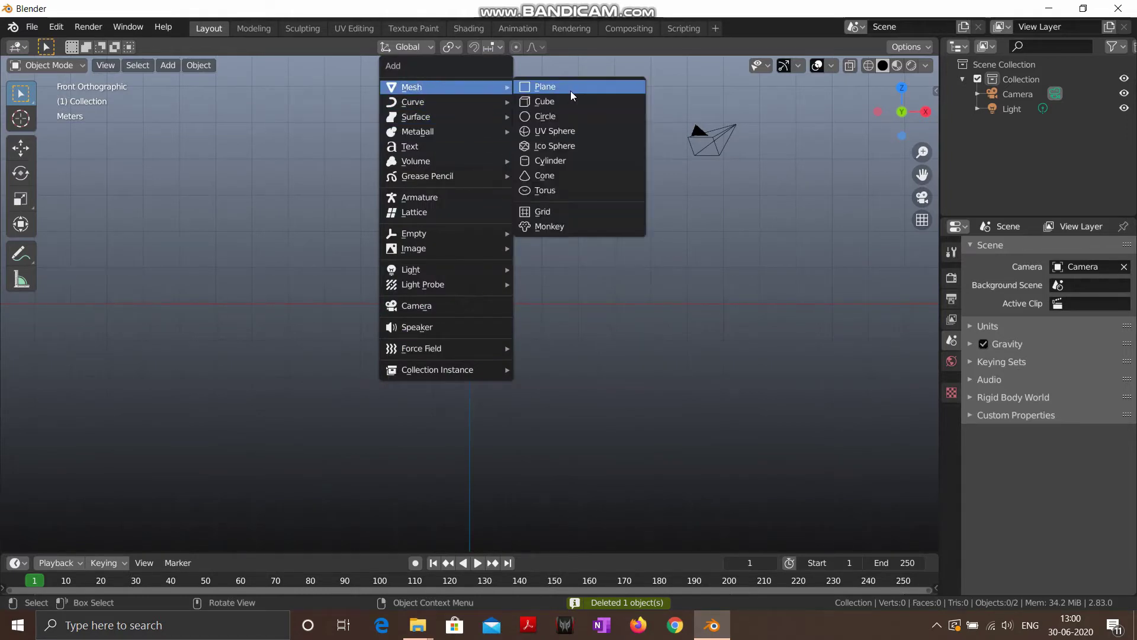
{"action": "left_click", "coordinate": [566, 113]}
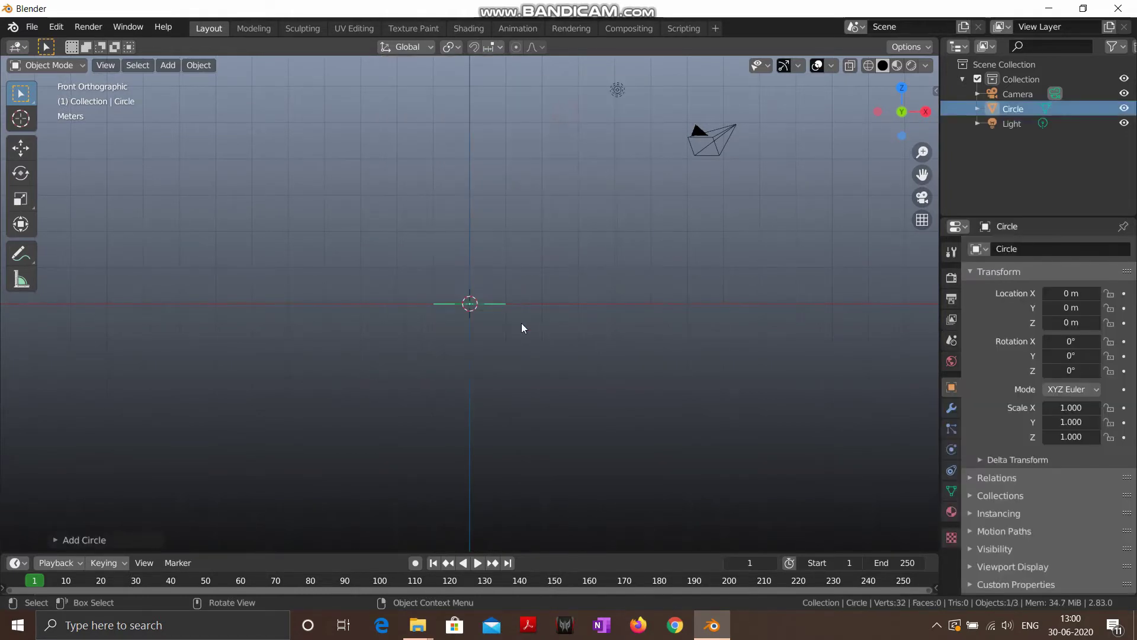
{"action": "left_click", "coordinate": [46, 68]}
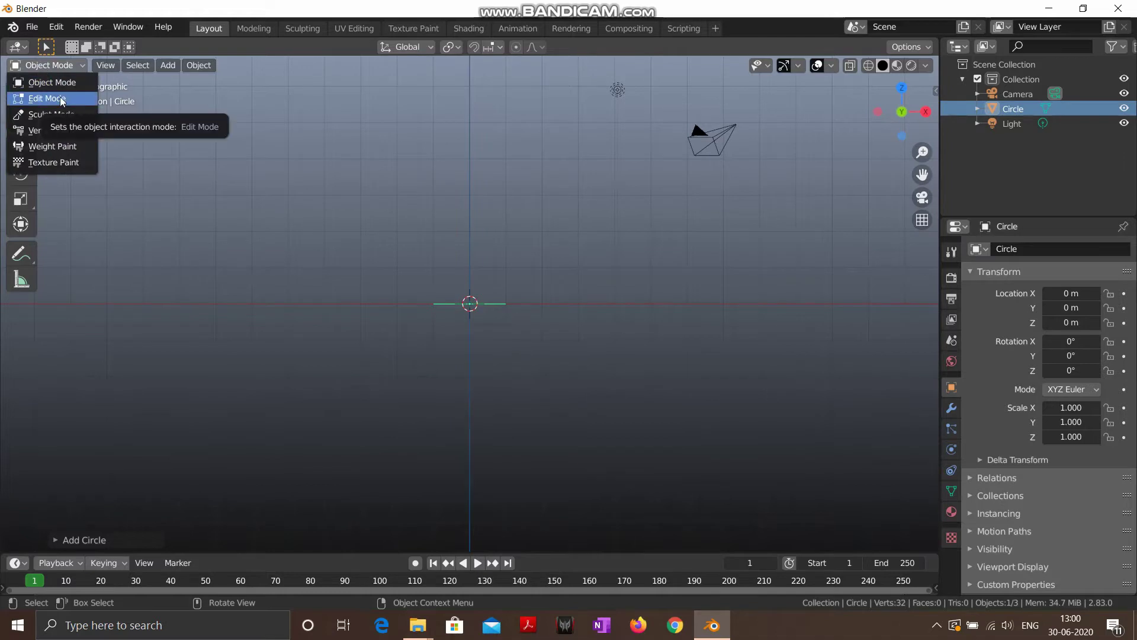
Step: Fill the circle with a single face in Edit Mode, then return to Object Mode and front view
{"action": "left_click", "coordinate": [47, 98]}
{"action": "middle_click_drag", "start_coordinate": [446, 243], "coordinate": [442, 282]}
{"action": "key", "text": "KP_7"}
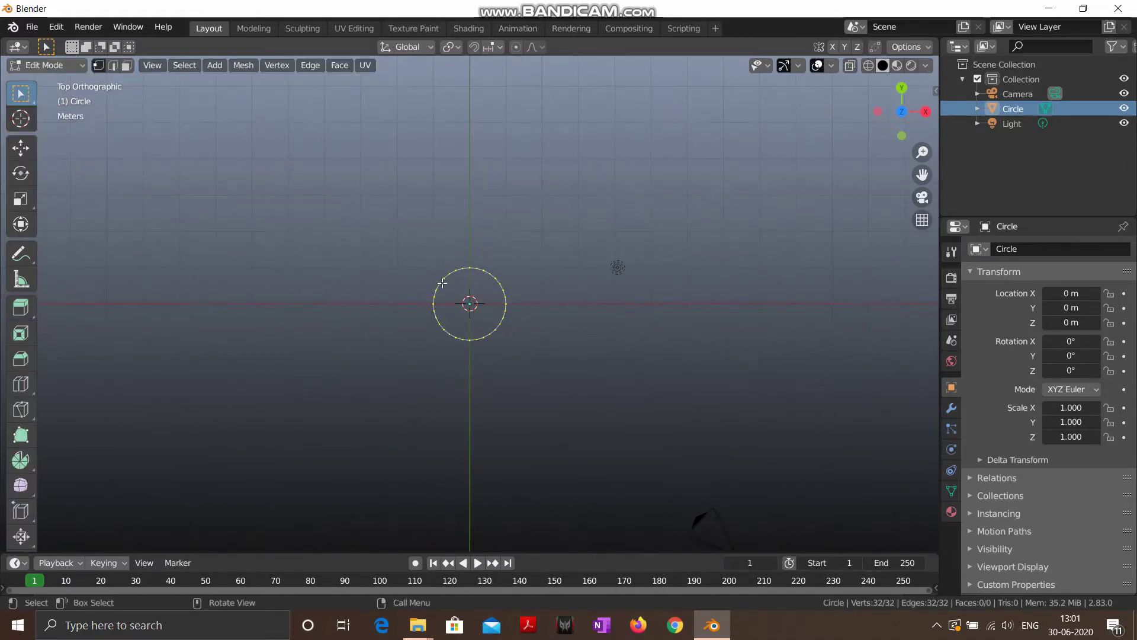
{"action": "scroll", "coordinate": [495, 259], "scroll_direction": "up", "scroll_amount": 4}
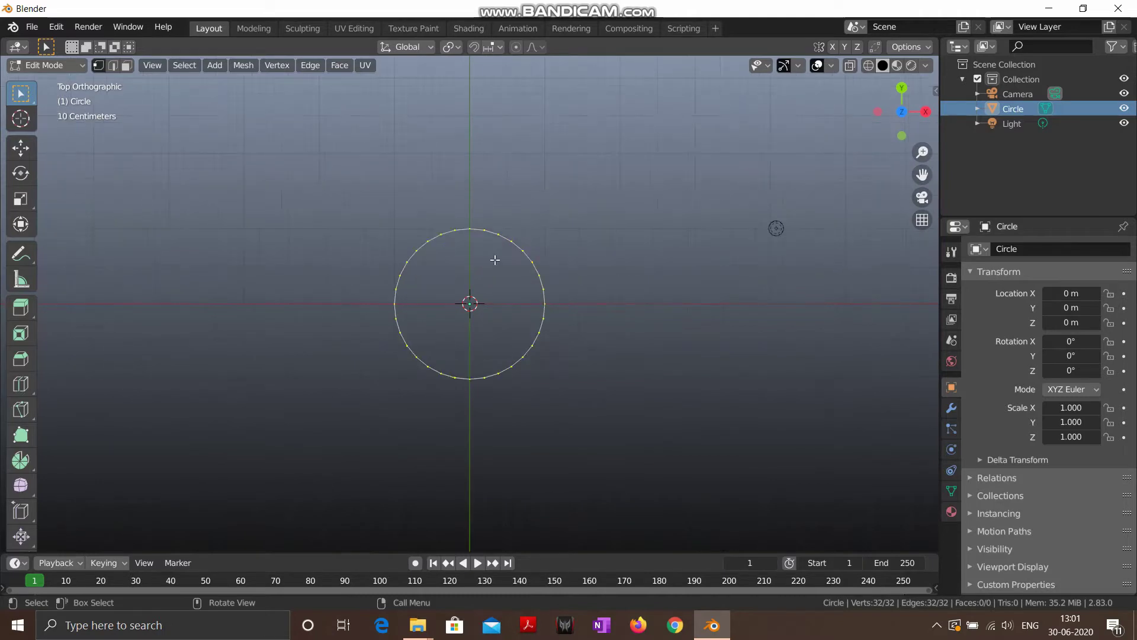
{"action": "key", "text": "f"}
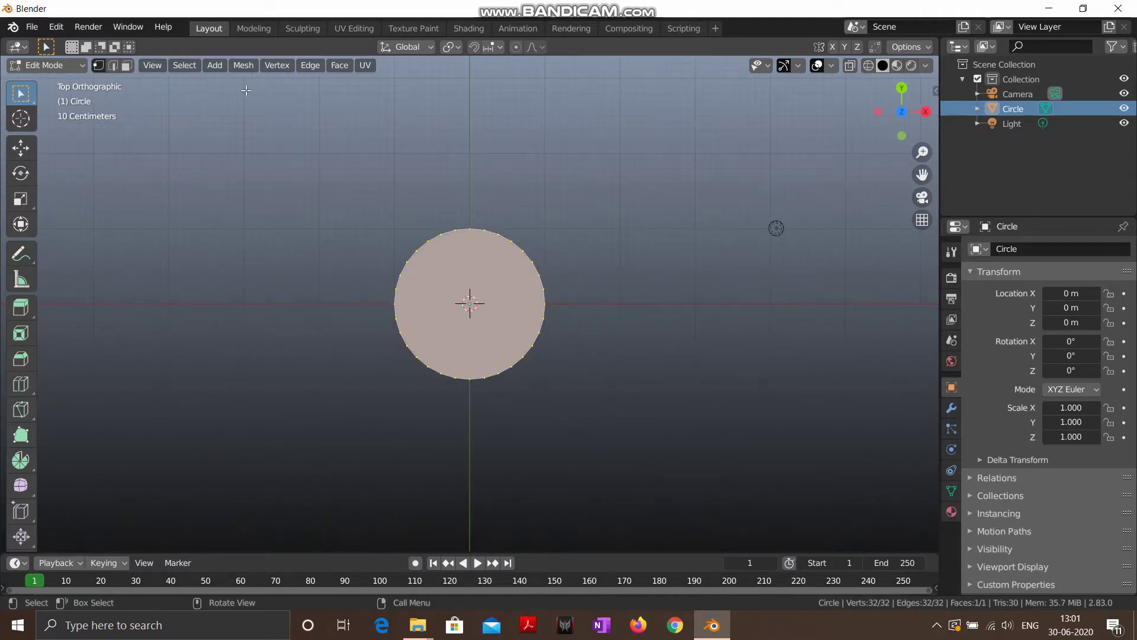
{"action": "left_click", "coordinate": [47, 67]}
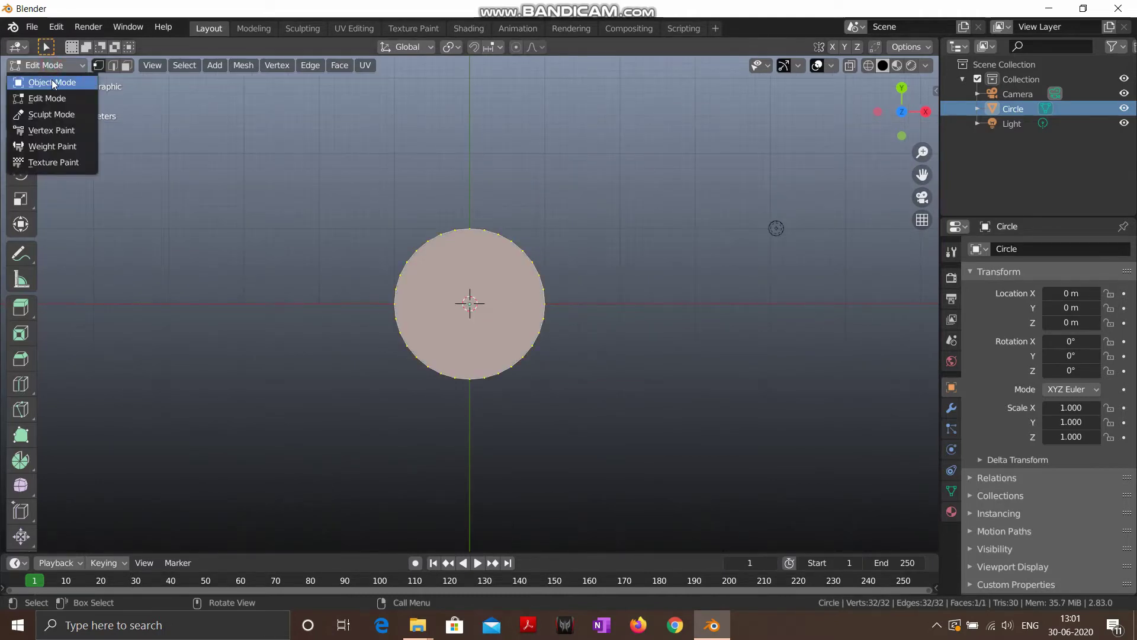
{"action": "left_click", "coordinate": [52, 81]}
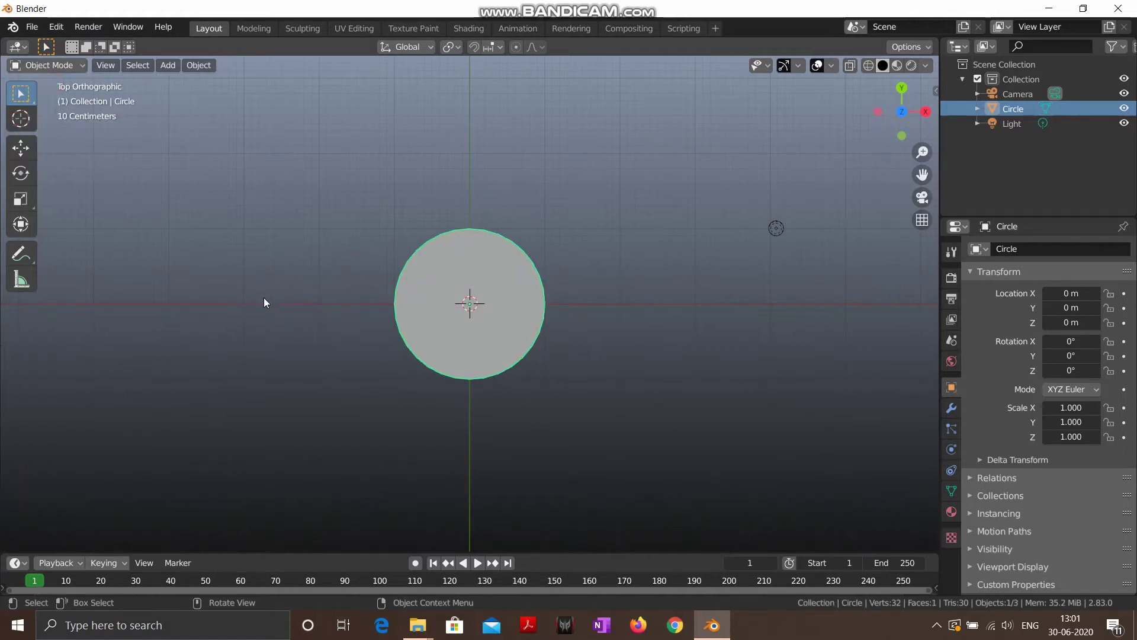
{"action": "key", "text": "KP_1"}
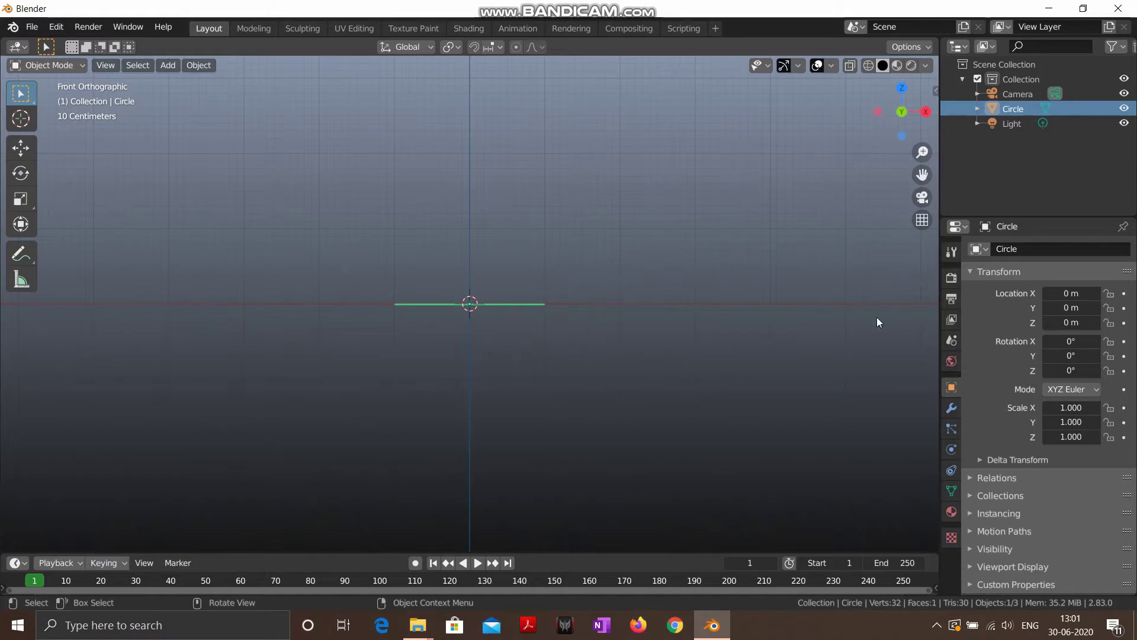
Step: Add a particle system with 1000 particles to the circle
{"action": "left_click", "coordinate": [953, 429]}
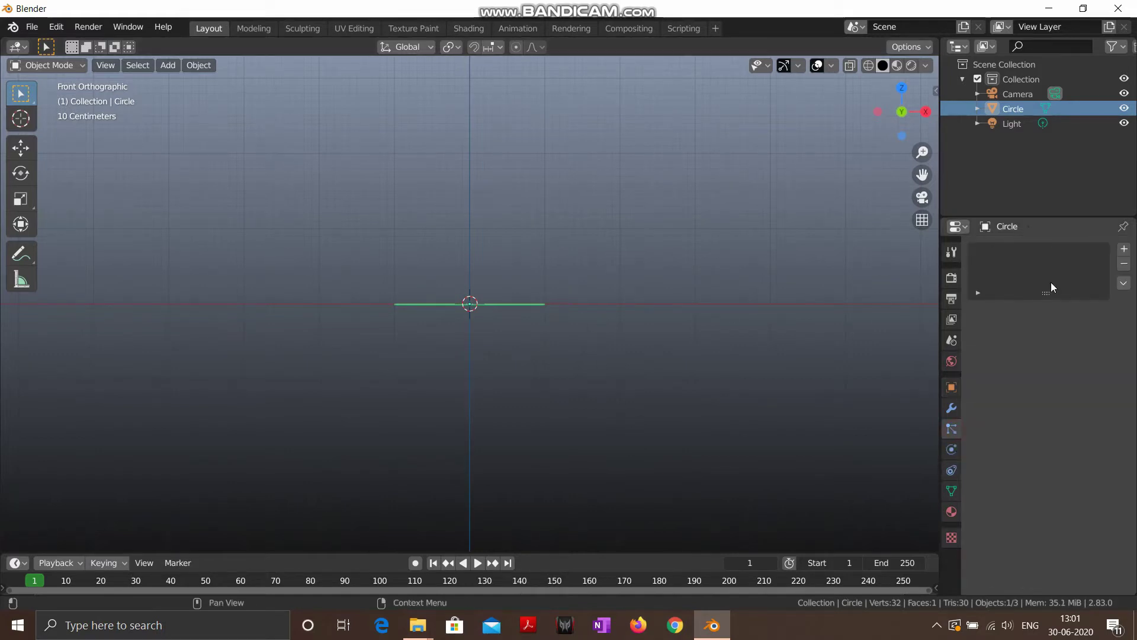
{"action": "left_click", "coordinate": [1124, 251]}
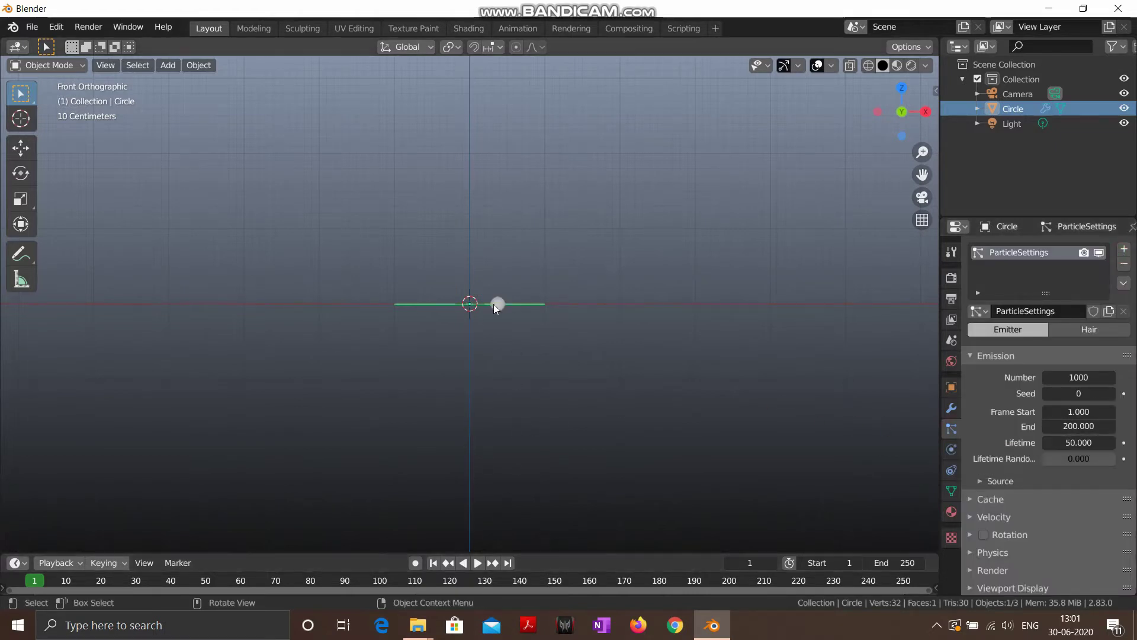
{"action": "scroll", "coordinate": [477, 321], "scroll_direction": "up", "scroll_amount": 3}
{"action": "scroll", "coordinate": [478, 318], "scroll_direction": "up", "scroll_amount": 2}
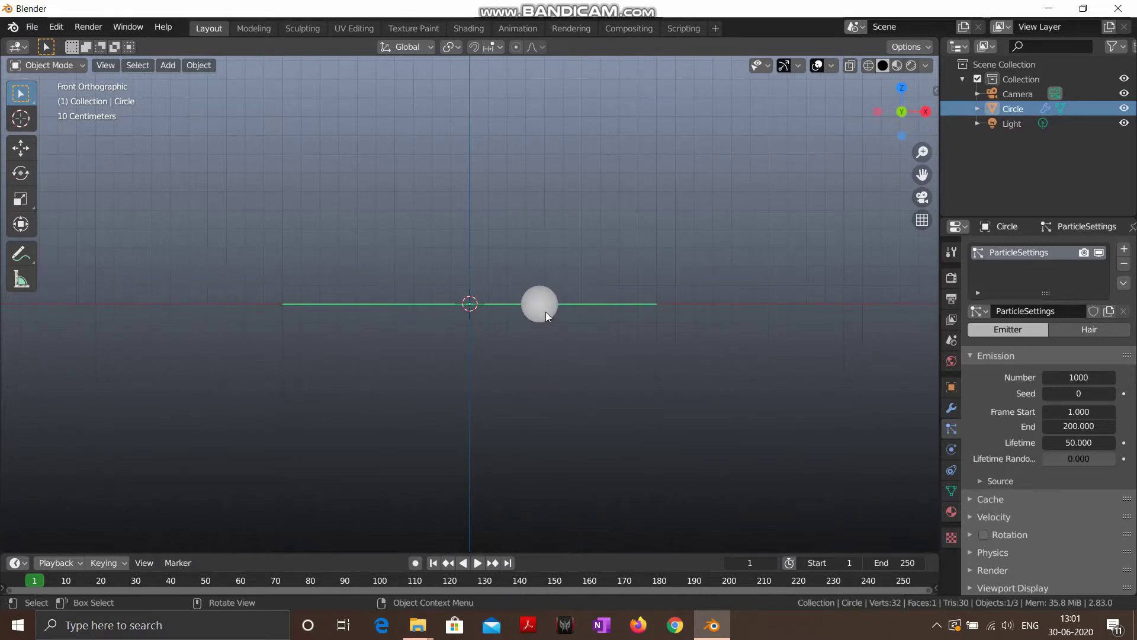
Step: Play the animation from frame 1 to preview the particles falling downward
{"action": "left_click", "coordinate": [477, 563]}
{"action": "scroll", "coordinate": [498, 453], "scroll_direction": "down", "scroll_amount": 2}
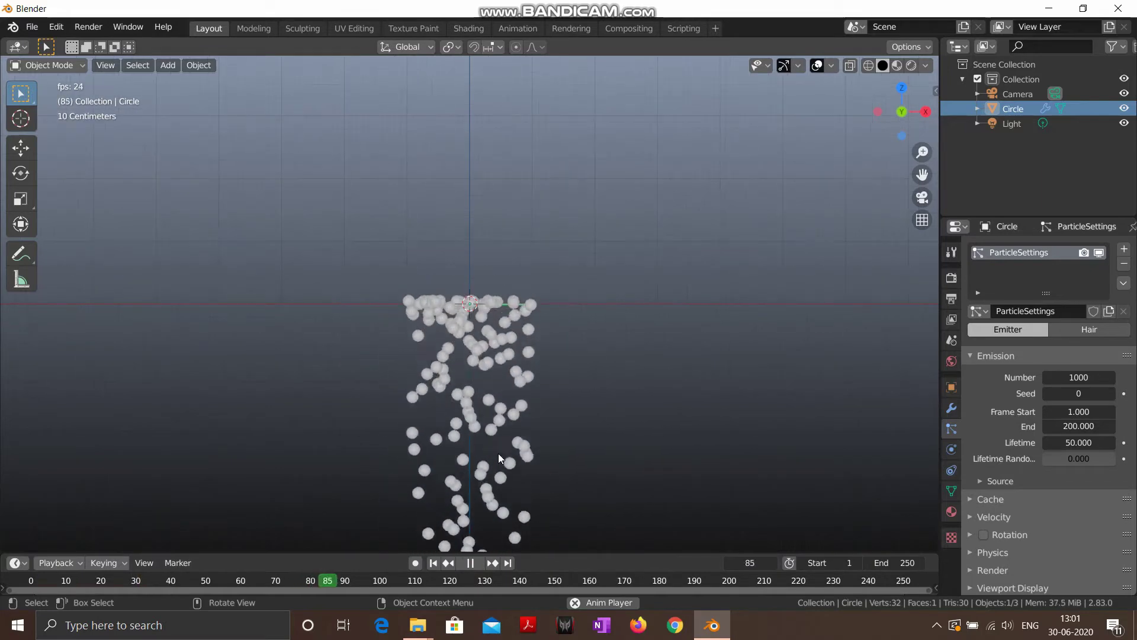
{"action": "left_click", "coordinate": [470, 562]}
{"action": "left_click", "coordinate": [433, 562]}
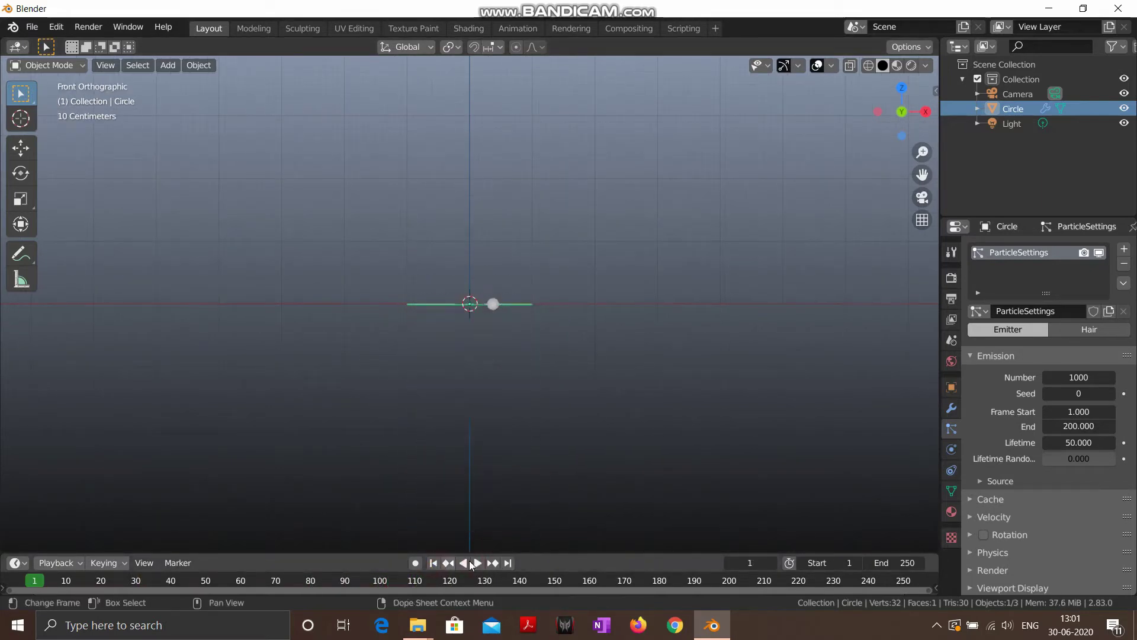
{"action": "left_click", "coordinate": [478, 563]}
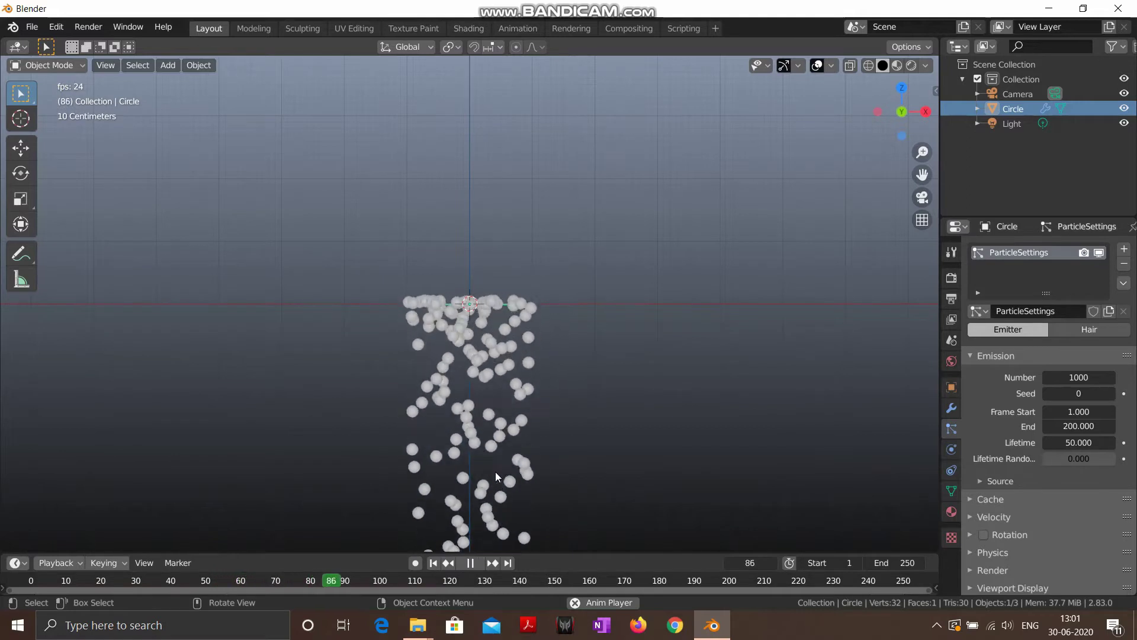
Step: Lower the emitted particle count from 1000 to 680 and replay the simulation from frame 1
{"action": "left_click", "coordinate": [475, 565]}
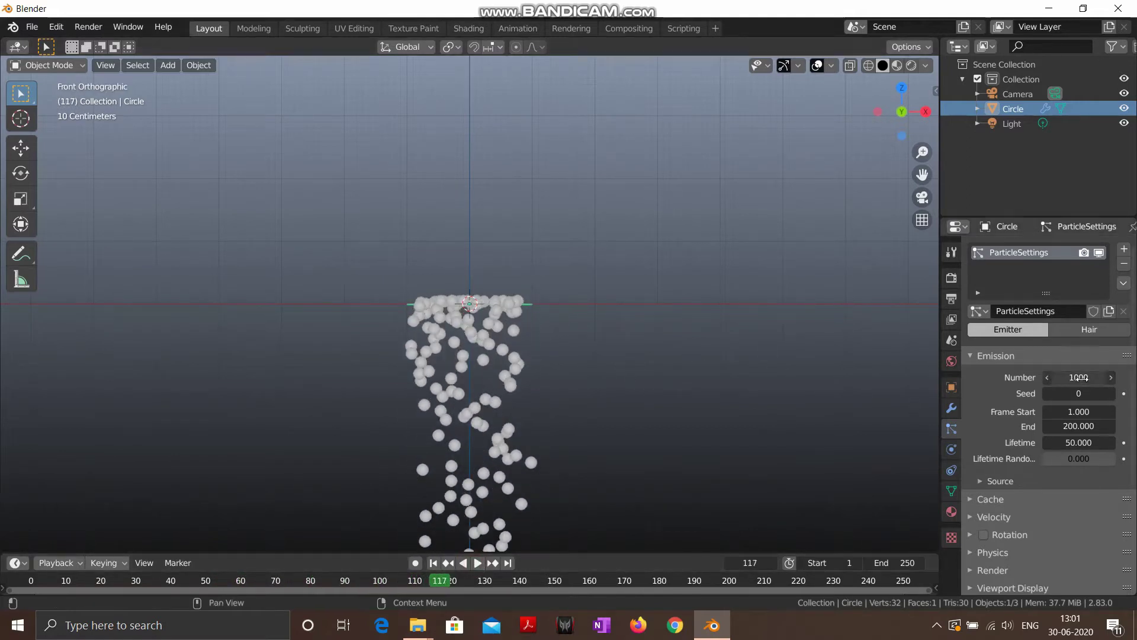
{"action": "left_click_drag", "start_coordinate": [1078, 377], "coordinate": [1007, 377]}
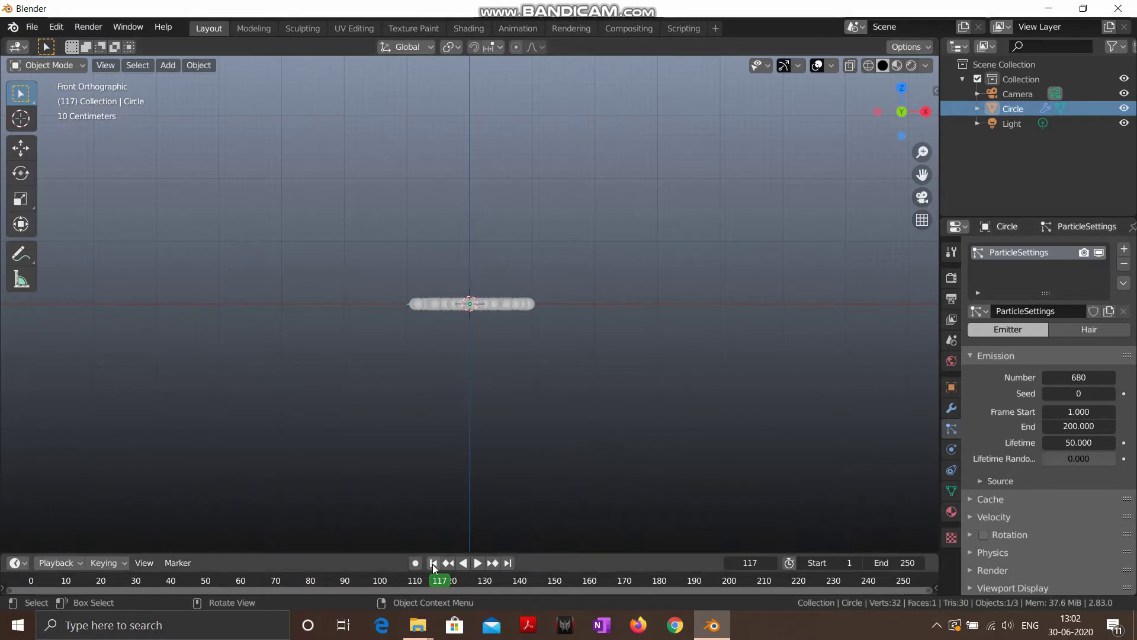
{"action": "left_click", "coordinate": [433, 562]}
{"action": "left_click", "coordinate": [480, 564]}
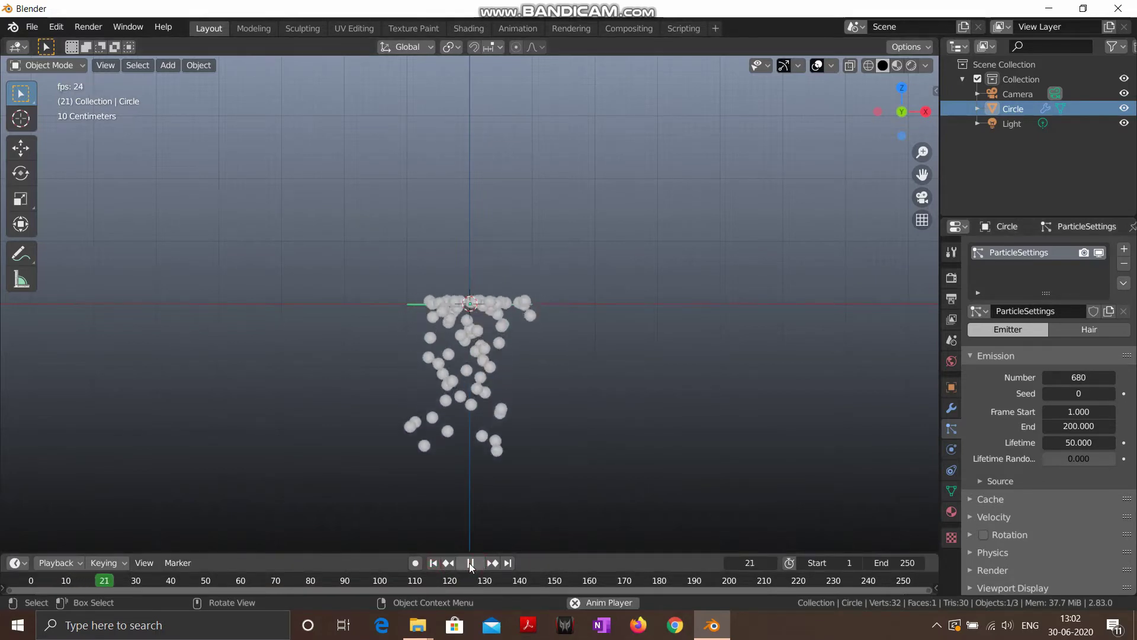
{"action": "left_click", "coordinate": [471, 563]}
Step: Make the particles emit from the circle's vertices and preview the result
{"action": "left_click", "coordinate": [1001, 481]}
{"action": "scroll", "coordinate": [1042, 415], "scroll_direction": "down", "scroll_amount": 3}
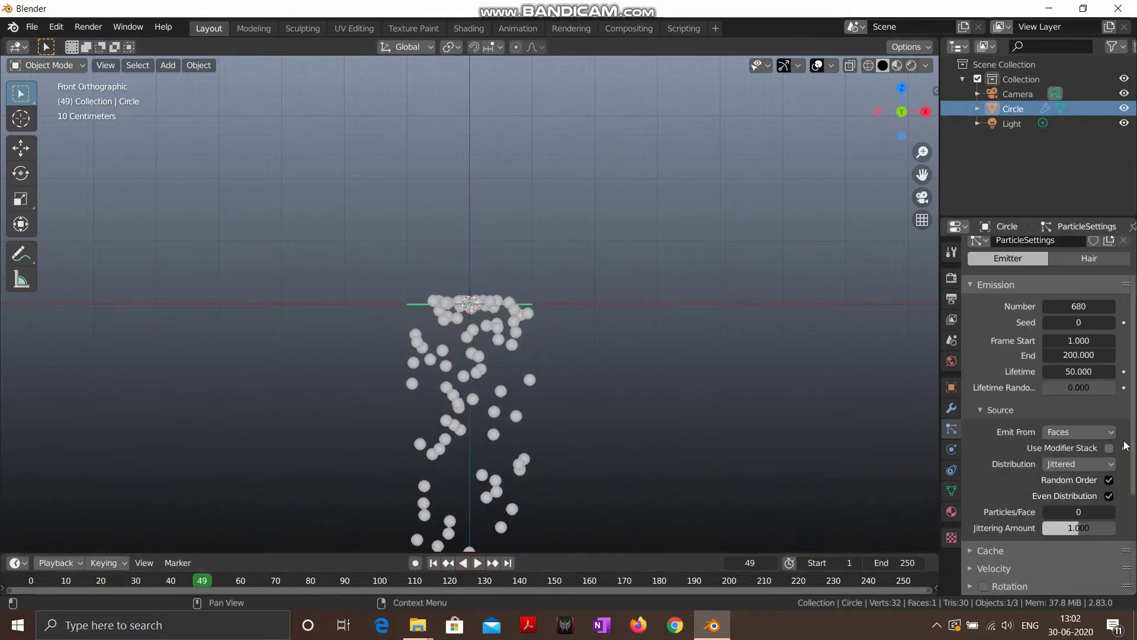
{"action": "left_click", "coordinate": [433, 562]}
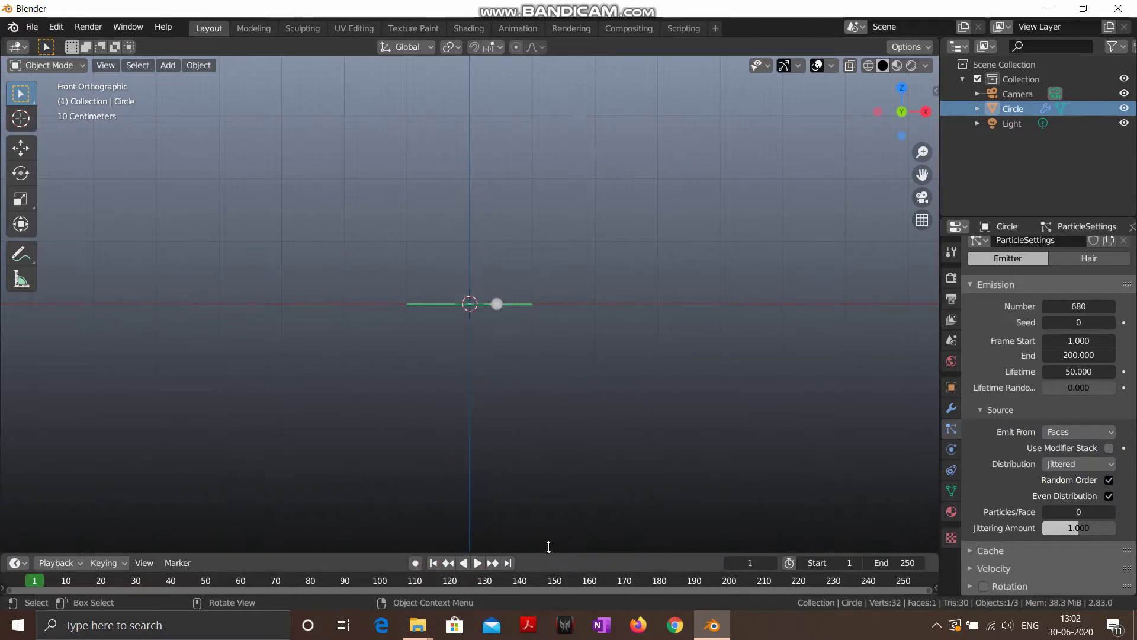
{"action": "left_click", "coordinate": [1080, 432]}
{"action": "left_click", "coordinate": [1064, 453]}
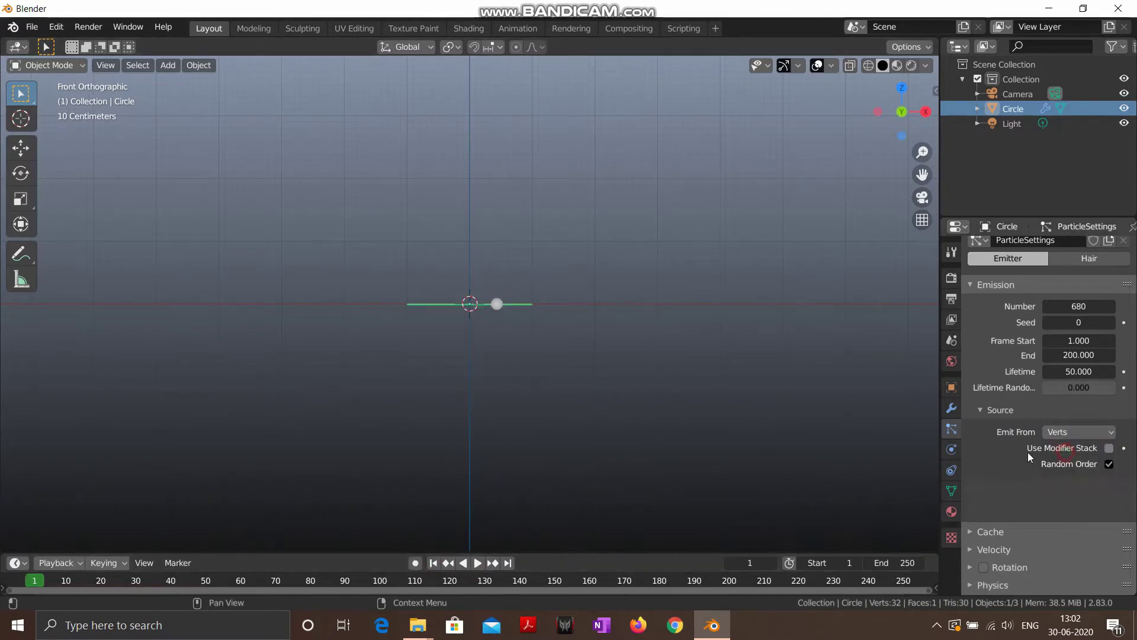
{"action": "left_click", "coordinate": [477, 563]}
{"action": "middle_click_drag", "start_coordinate": [513, 399], "coordinate": [536, 400]}
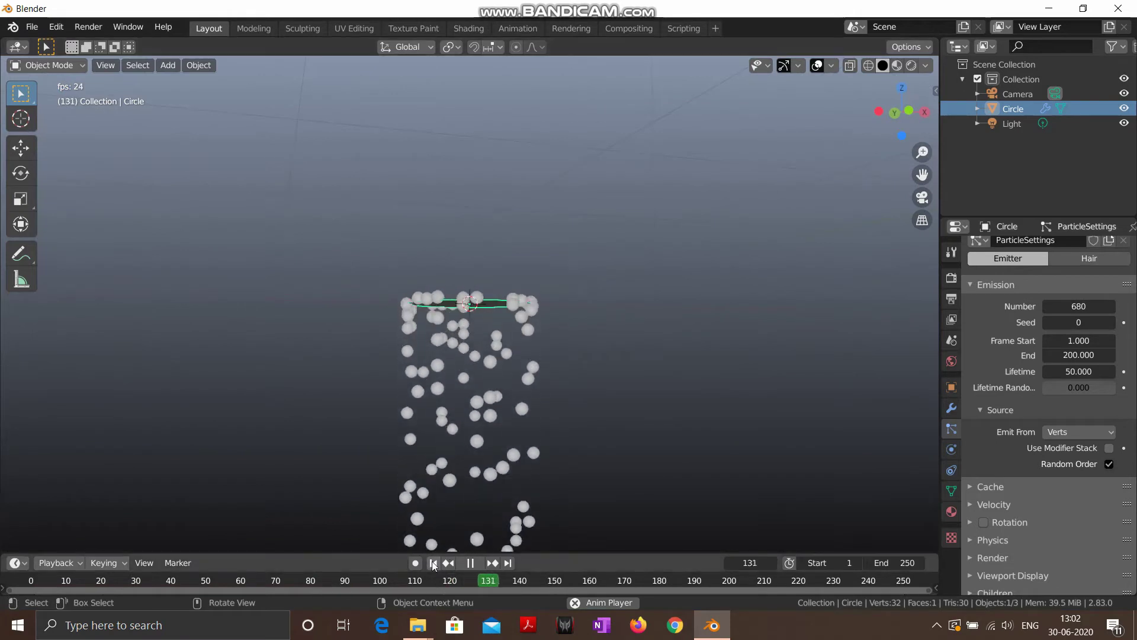
{"action": "key", "text": "shift+Left"}
{"action": "left_click", "coordinate": [471, 562]}
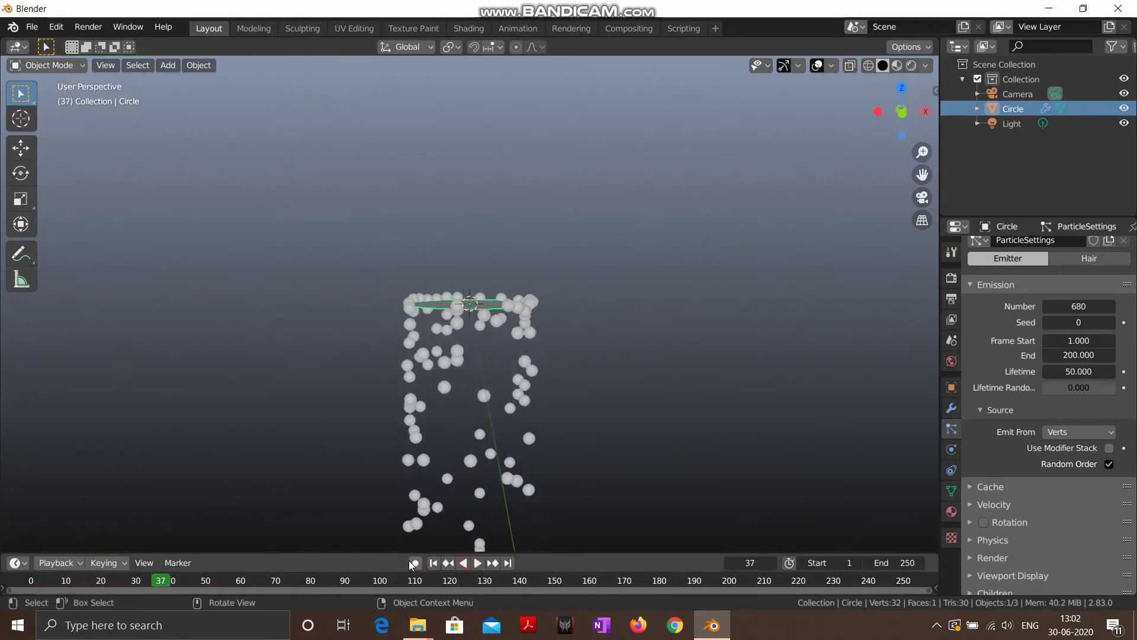
{"action": "left_click", "coordinate": [433, 562]}
Step: Switch emission to Volume, preview the particles, and rewind to frame 1
{"action": "left_click", "coordinate": [1099, 432]}
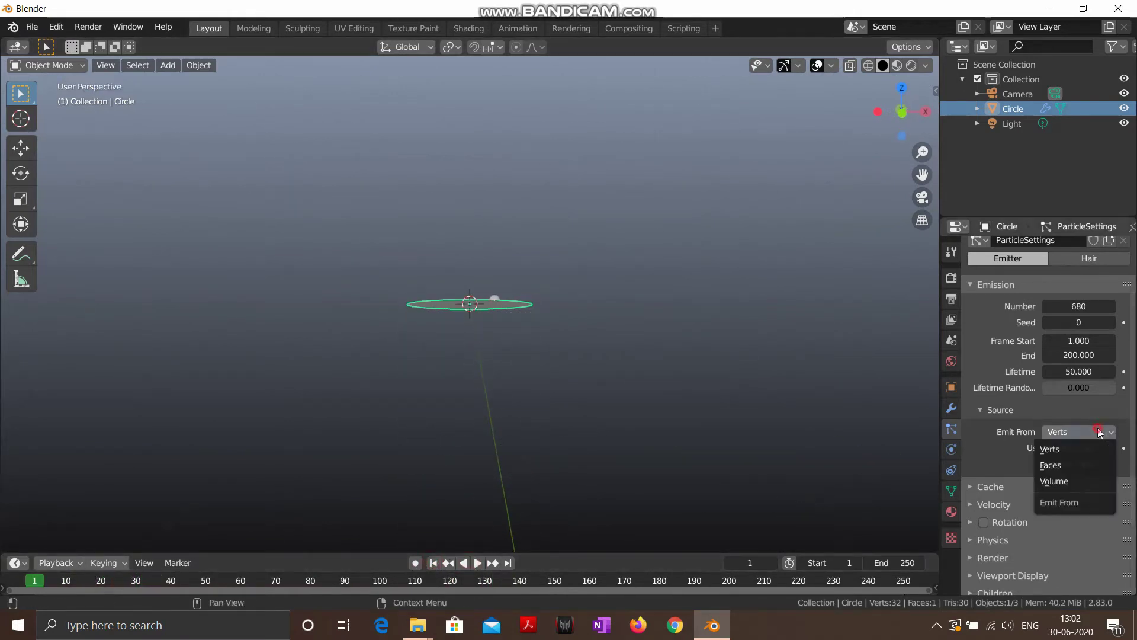
{"action": "left_click", "coordinate": [1064, 480]}
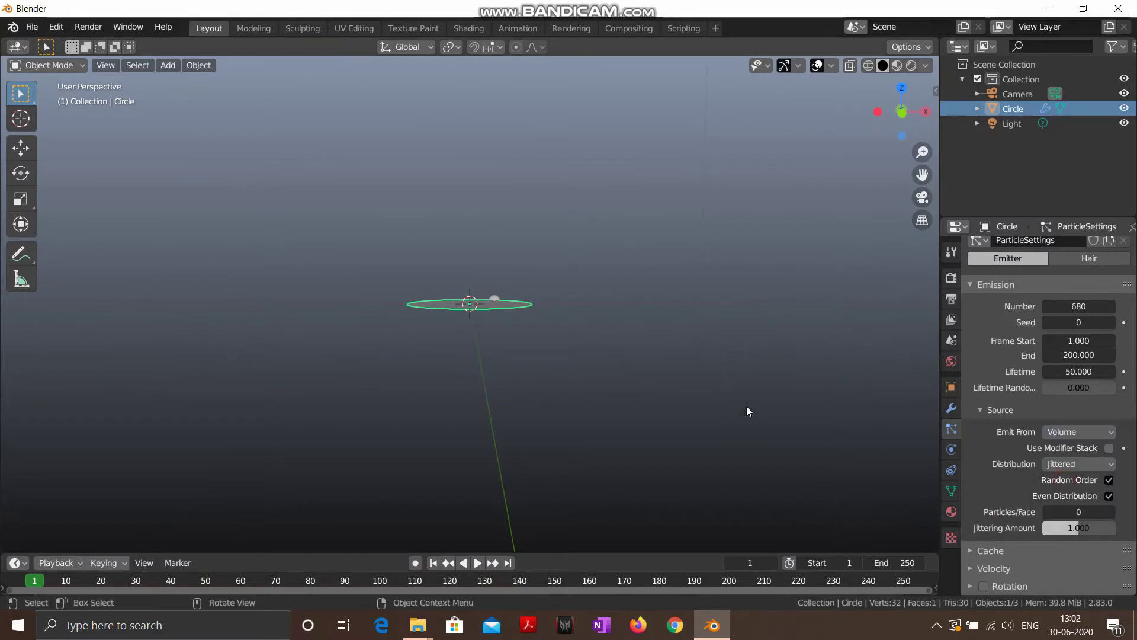
{"action": "middle_click_drag", "start_coordinate": [746, 409], "coordinate": [680, 364]}
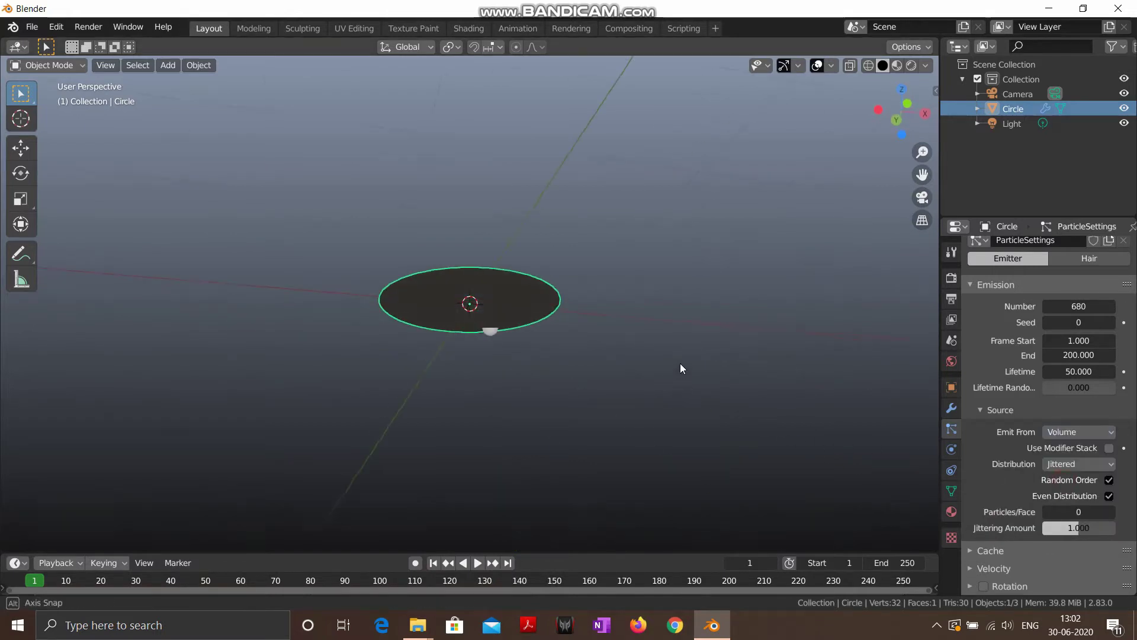
{"action": "left_click", "coordinate": [478, 563]}
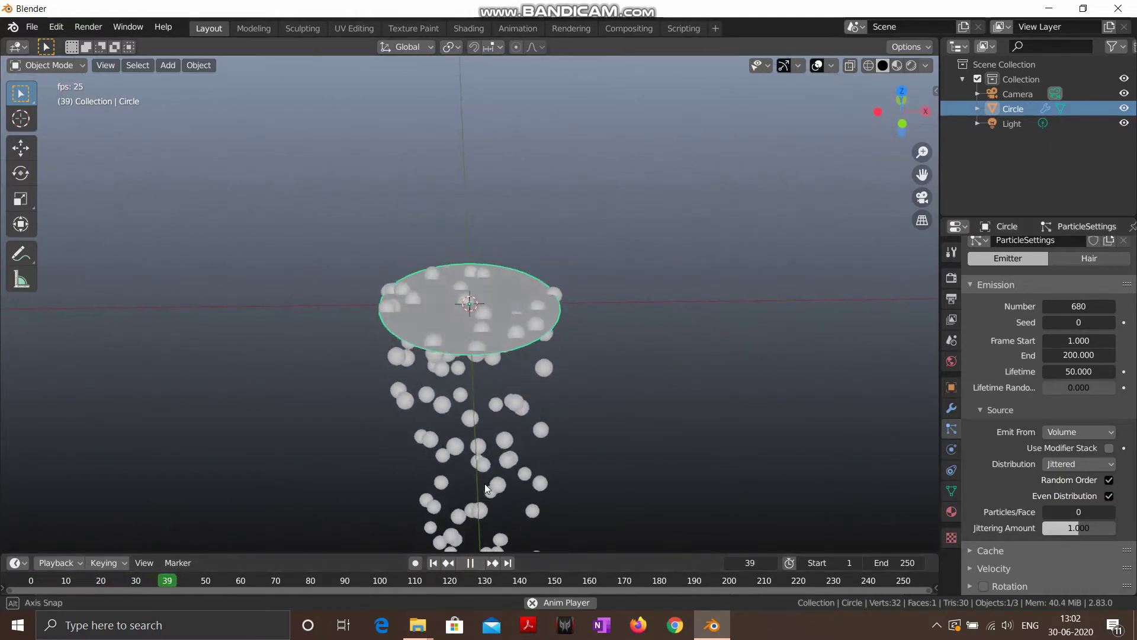
{"action": "middle_click_drag", "start_coordinate": [484, 483], "coordinate": [457, 515]}
{"action": "left_click", "coordinate": [468, 564]}
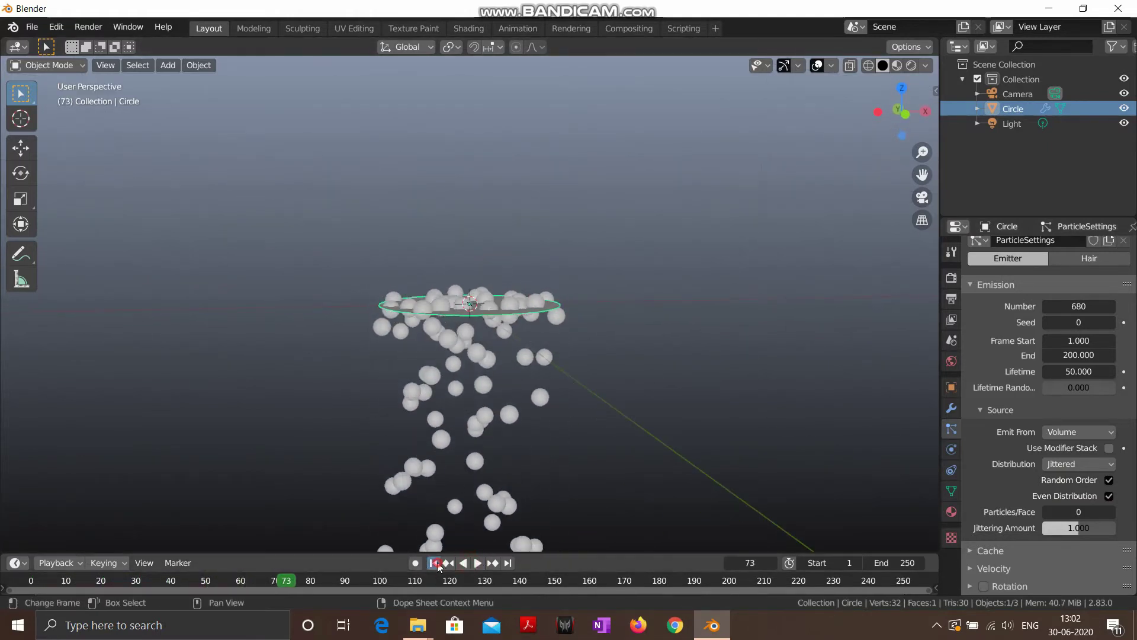
{"action": "left_click", "coordinate": [434, 563]}
{"action": "middle_click_drag", "start_coordinate": [501, 382], "coordinate": [606, 395]}
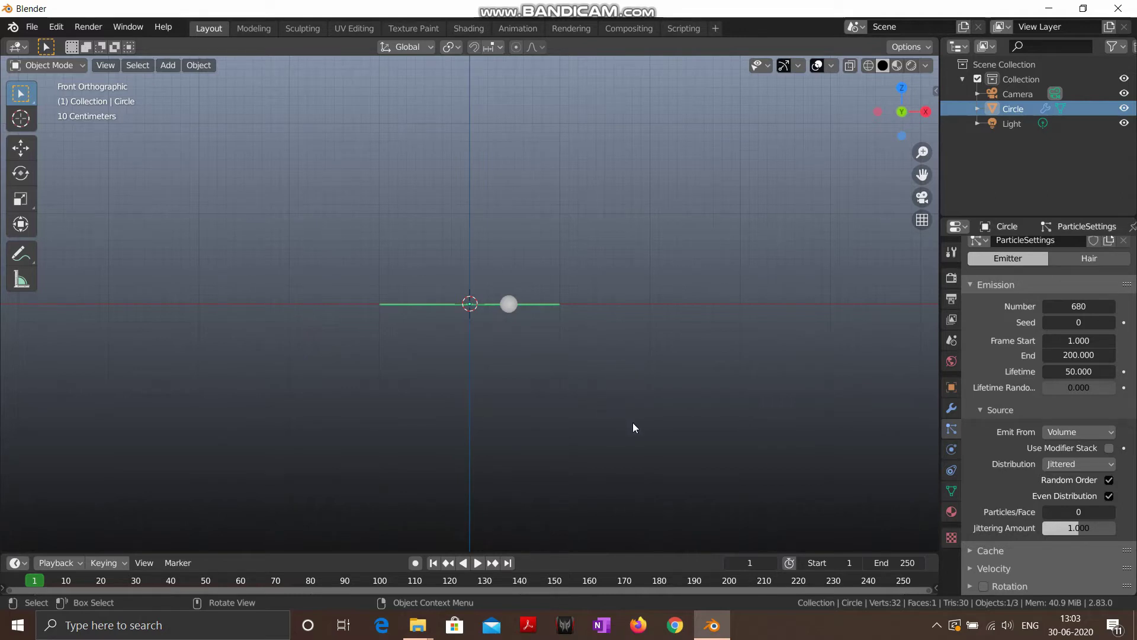
Step: Rotate the circle 90° so it stands upright, checking it from the front view
{"action": "key", "text": "r"}
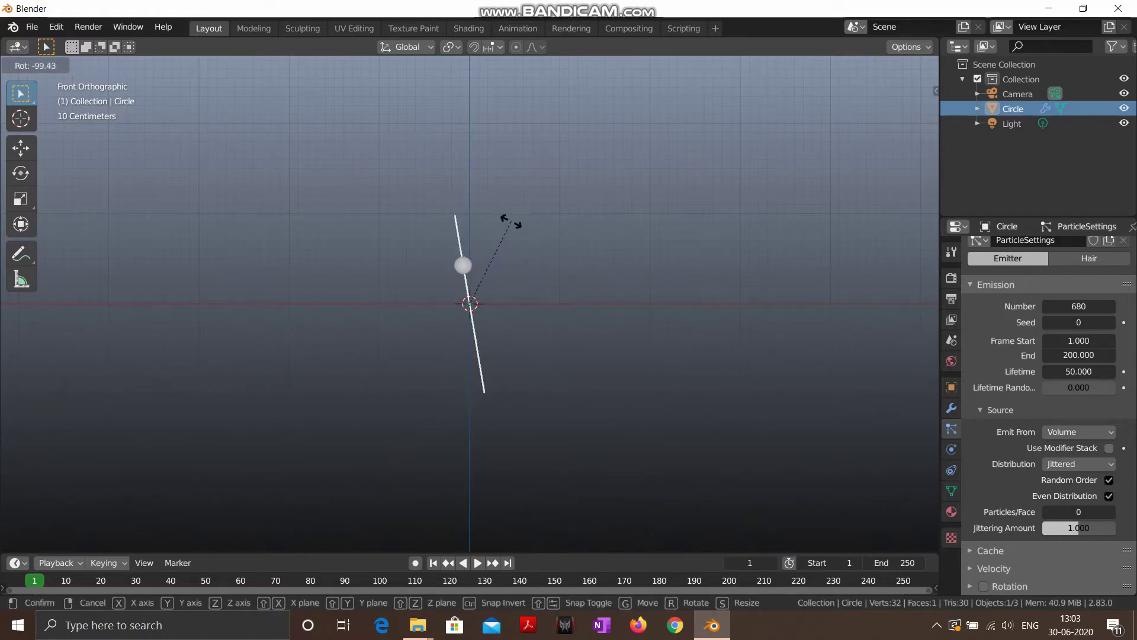
{"action": "type", "text": "90"}
{"action": "key", "text": "Return"}
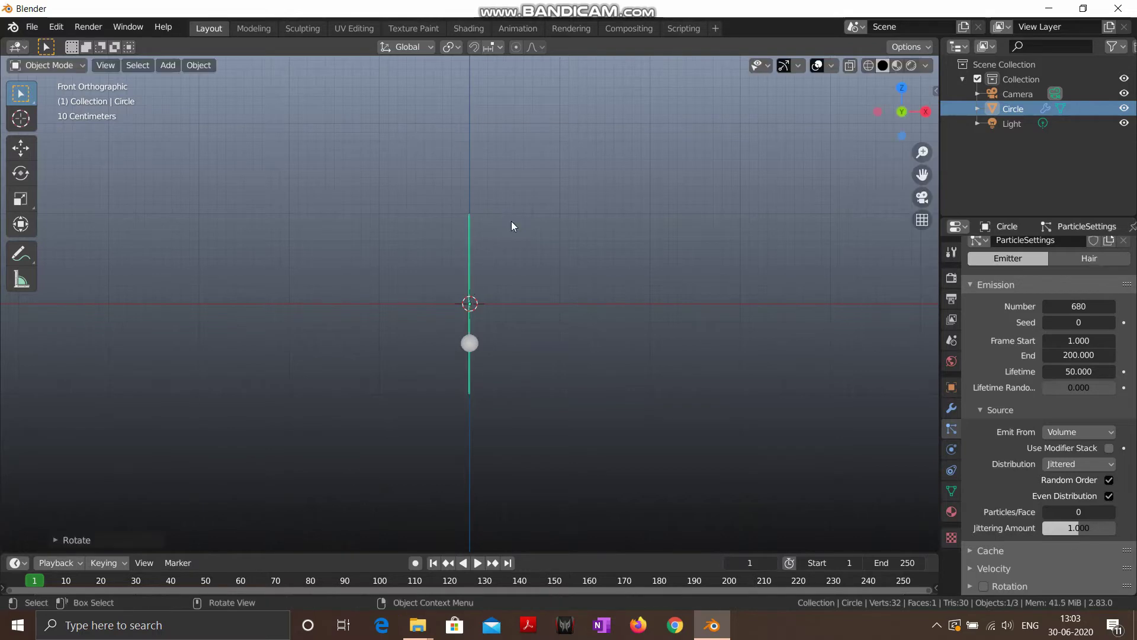
{"action": "scroll", "coordinate": [453, 272], "scroll_direction": "down", "scroll_amount": 3}
{"action": "mouse_move", "coordinate": [454, 272]}
{"action": "middle_mouse_down"}
{"action": "mouse_move", "coordinate": [507, 286]}
{"action": "mouse_move", "coordinate": [463, 290]}
{"action": "middle_mouse_up"}
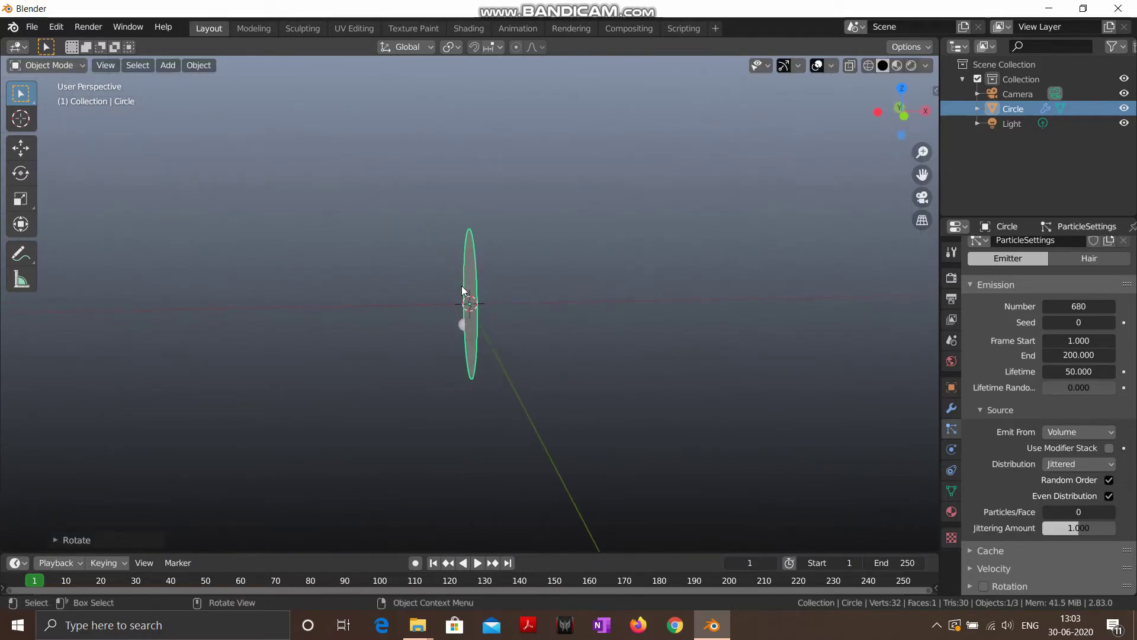
{"action": "key", "text": "KP_1"}
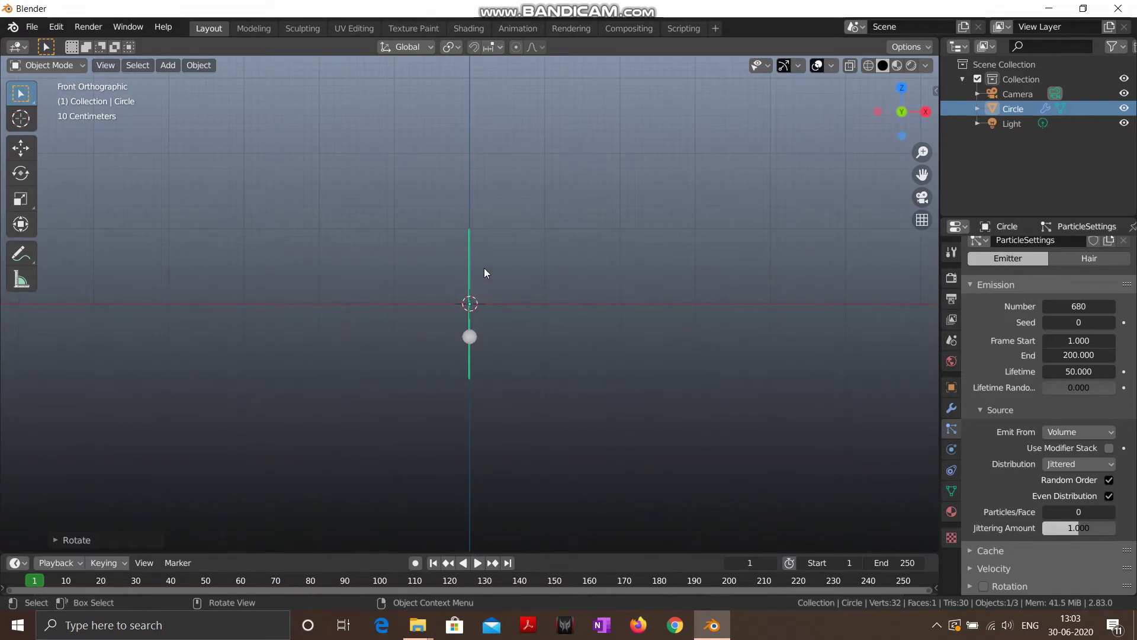
{"action": "left_click", "coordinate": [478, 563]}
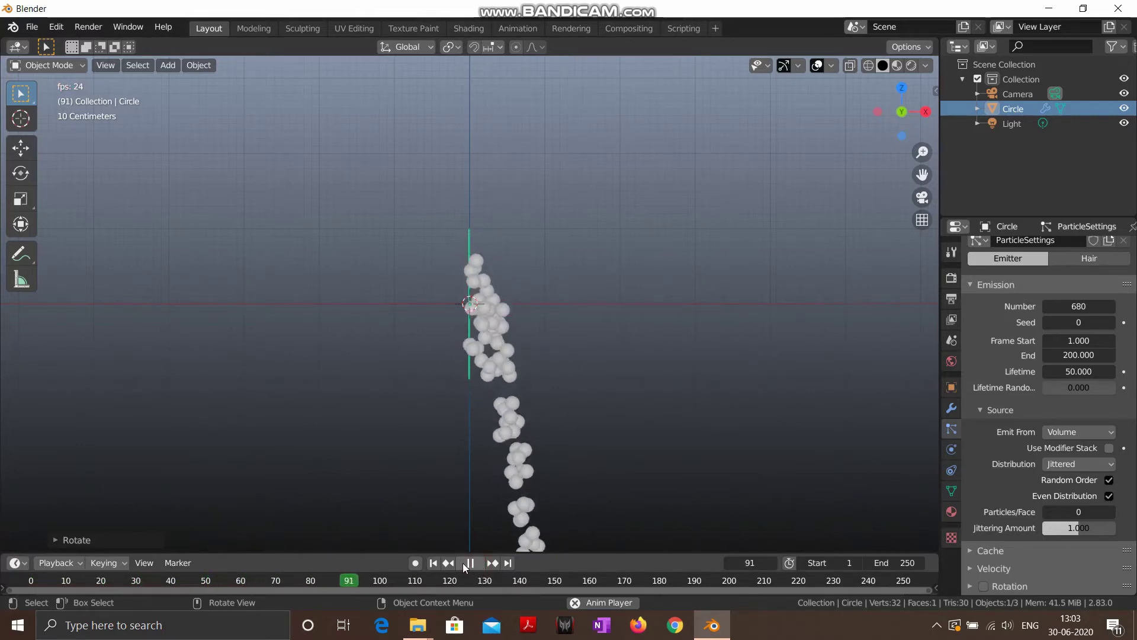
Step: Pause playback at frame 101 and orbit to view the downward particle stream
{"action": "left_click", "coordinate": [471, 563]}
{"action": "mouse_move", "coordinate": [527, 365]}
{"action": "middle_mouse_down"}
{"action": "mouse_move", "coordinate": [432, 354]}
{"action": "mouse_move", "coordinate": [490, 370]}
{"action": "mouse_move", "coordinate": [515, 360]}
{"action": "middle_mouse_up"}
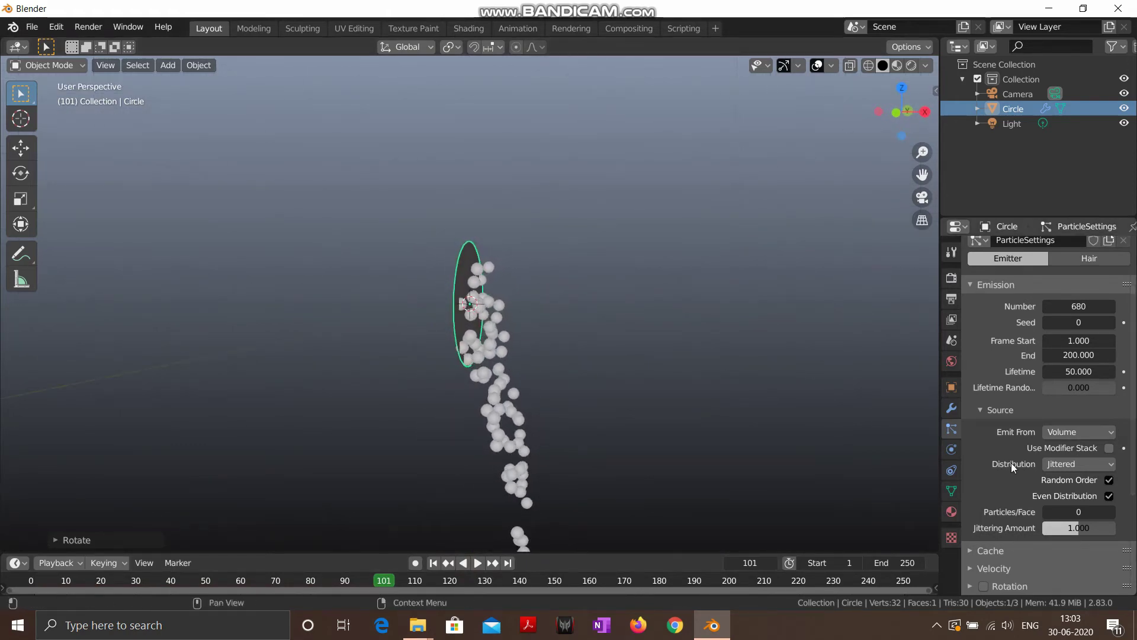
Step: Set Gravity under the particles' Field Weights from 1.000 to 0.000, back in front view
{"action": "scroll", "coordinate": [1014, 459], "scroll_direction": "down", "scroll_amount": 5}
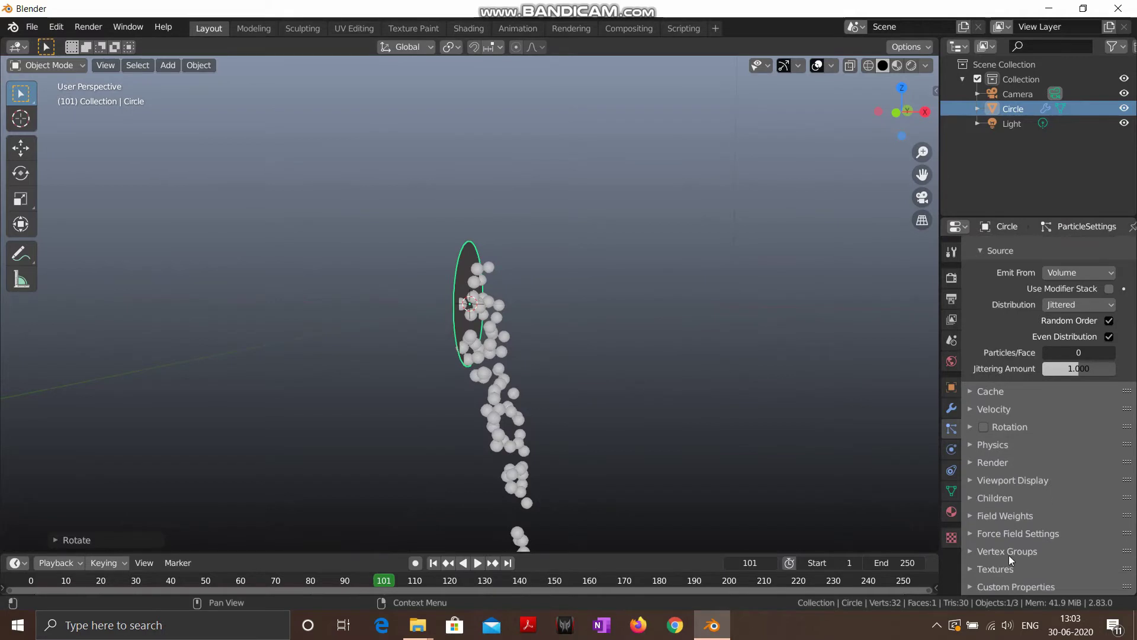
{"action": "left_click", "coordinate": [1001, 515]}
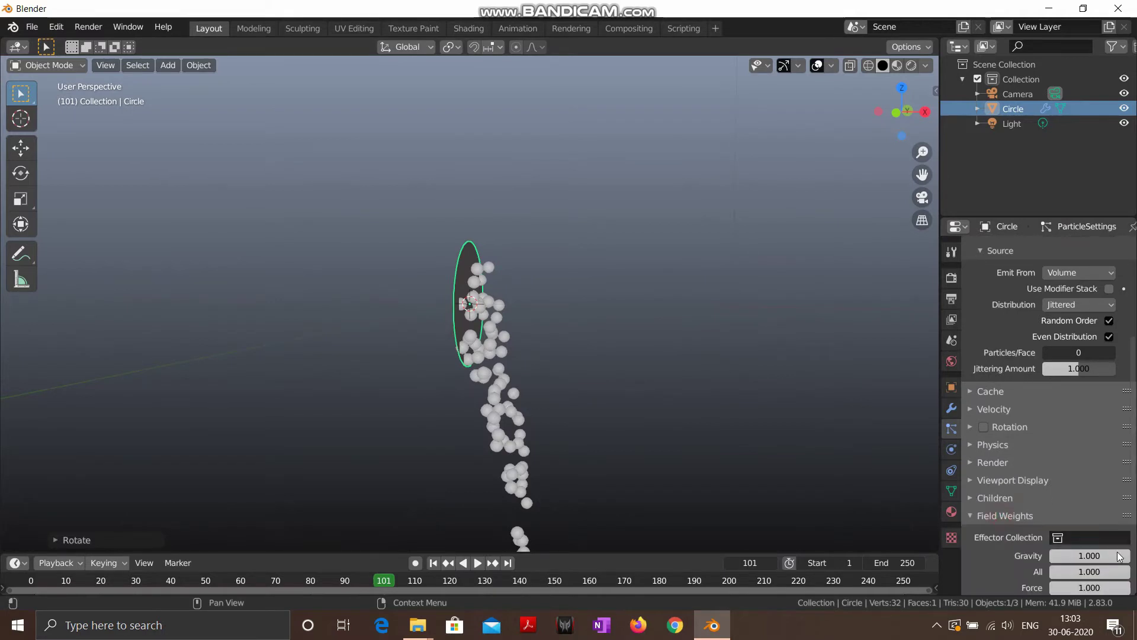
{"action": "scroll", "coordinate": [1105, 552], "scroll_direction": "down", "scroll_amount": 2}
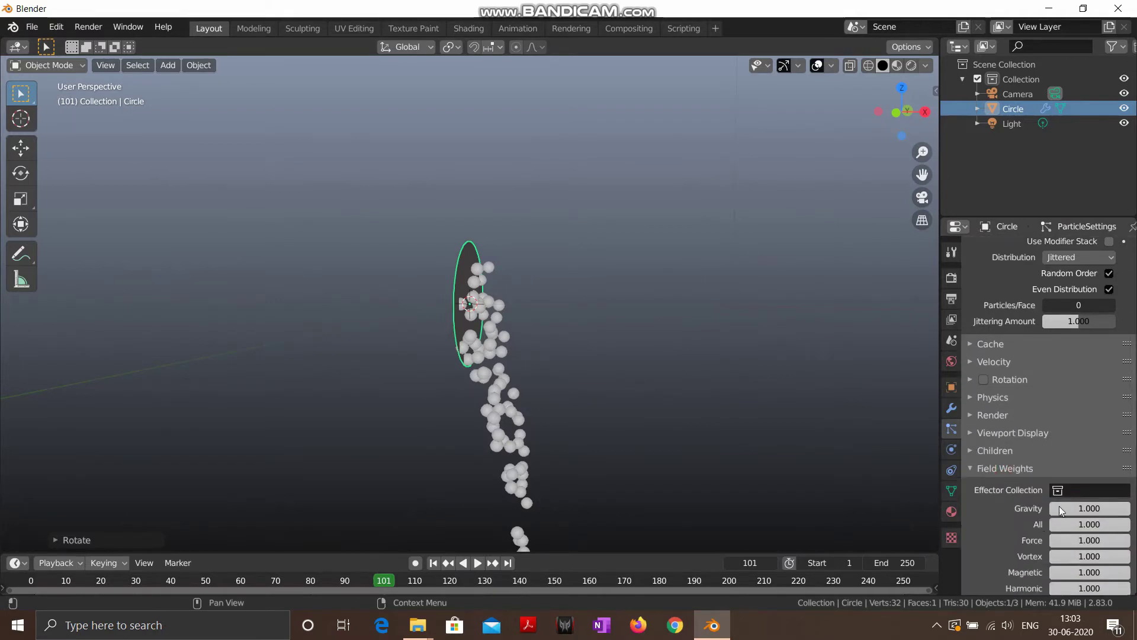
{"action": "left_click_drag", "start_coordinate": [1100, 510], "coordinate": [1048, 510]}
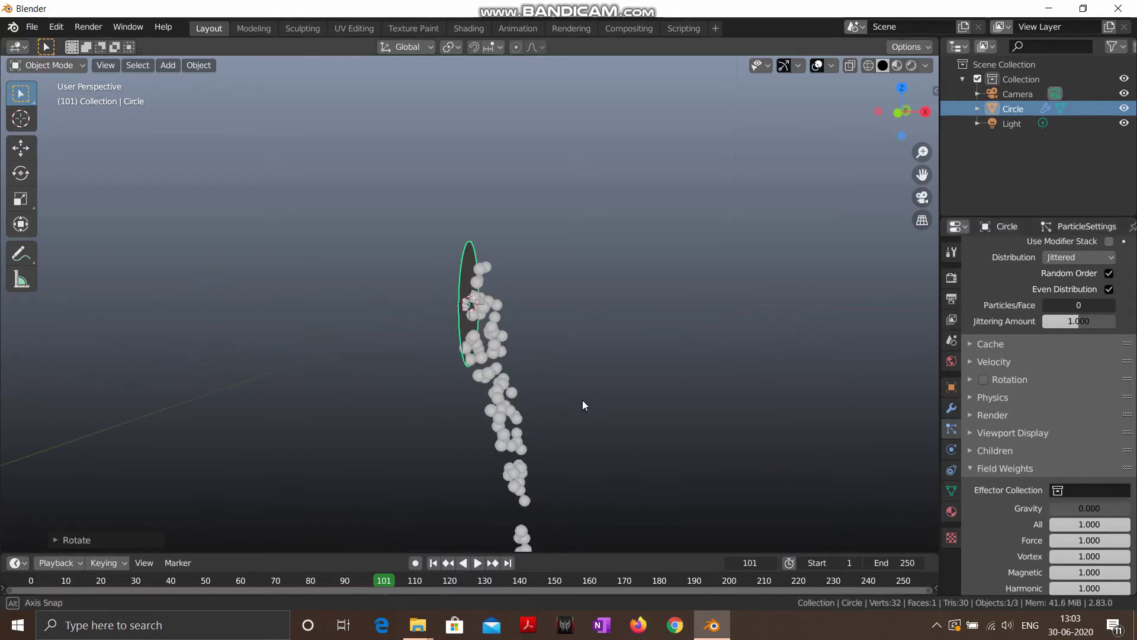
{"action": "key", "text": "KP_1"}
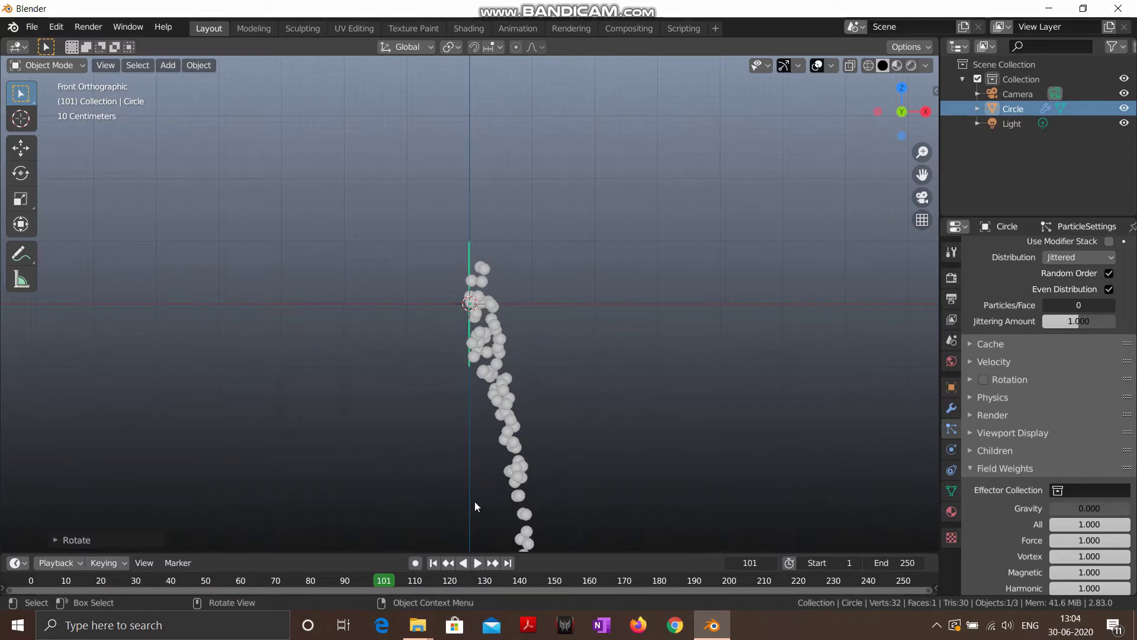
Step: Replay the gravity-free particles, rewind to frame 1, and deselect the circle
{"action": "left_click", "coordinate": [434, 563]}
{"action": "left_click", "coordinate": [478, 562]}
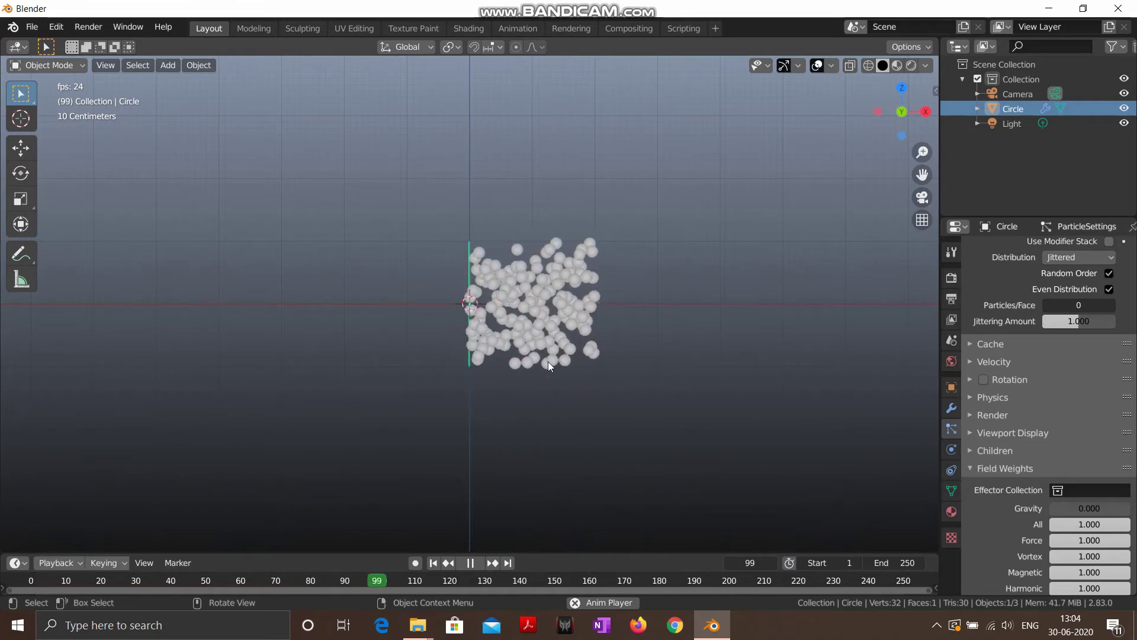
{"action": "left_click", "coordinate": [471, 563]}
{"action": "left_click", "coordinate": [432, 562]}
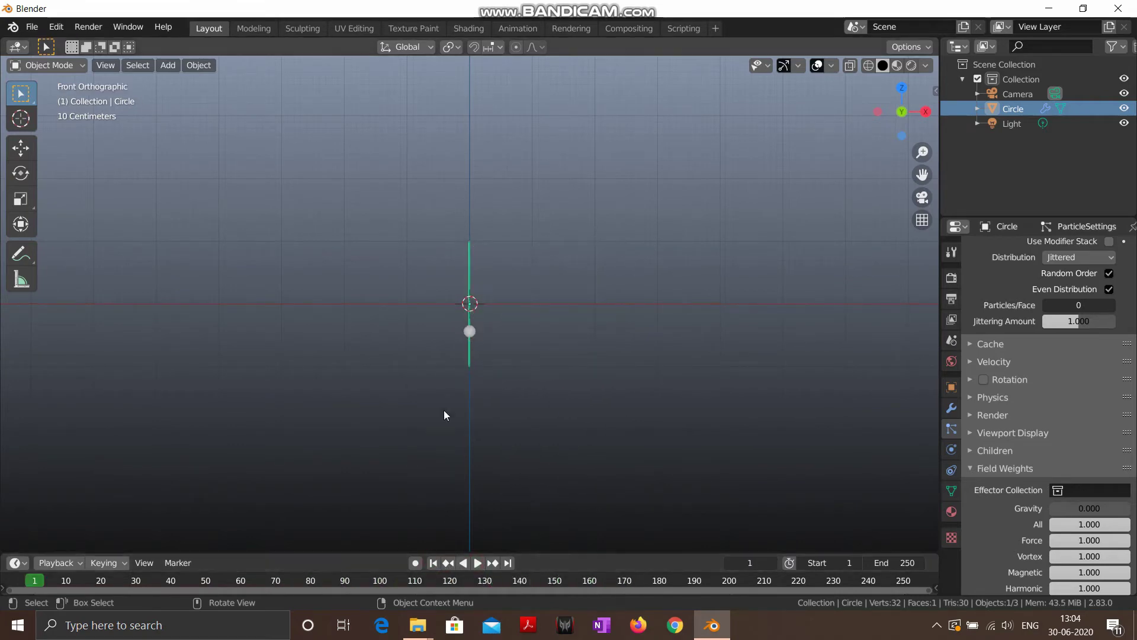
{"action": "left_click", "coordinate": [448, 385]}
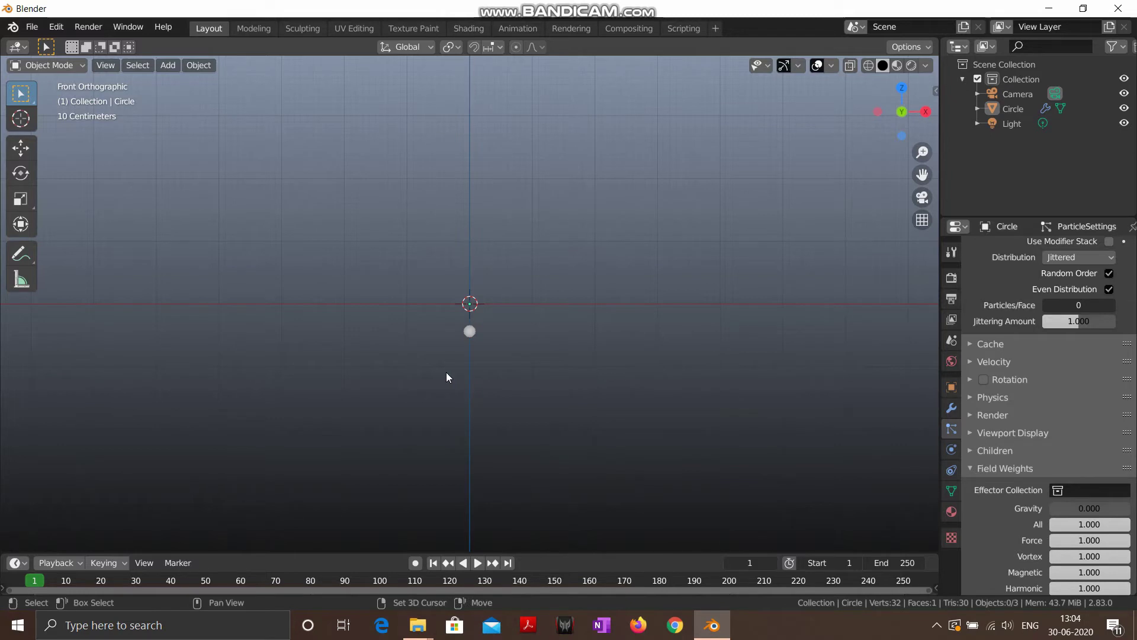
{"action": "key", "text": "shift+a"}
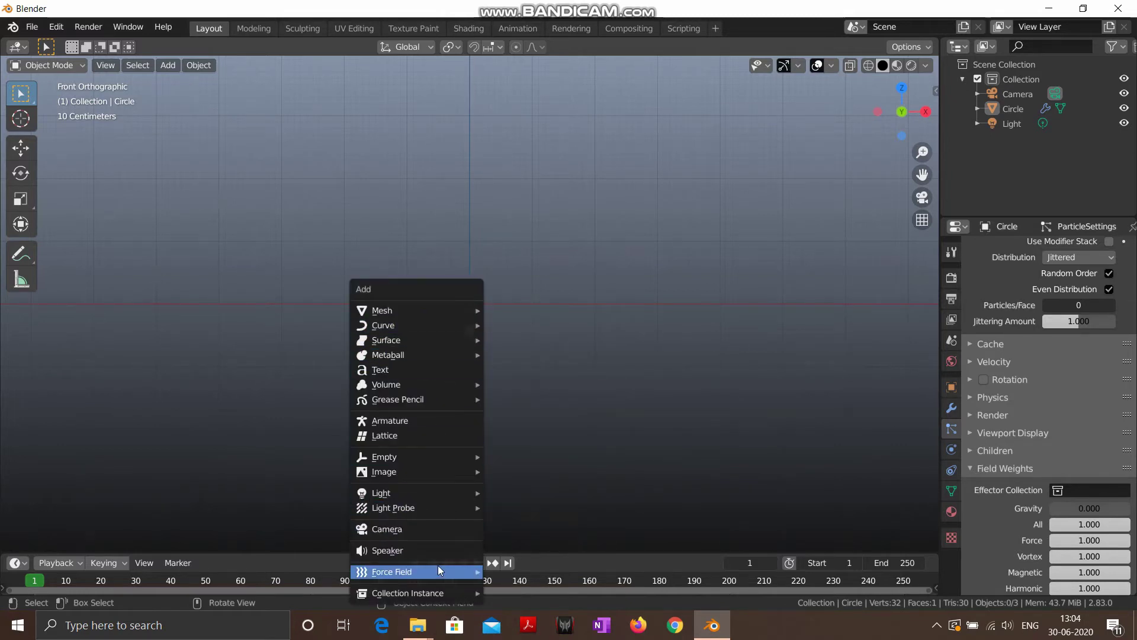
Step: Add a Force field named Field at the origin and scale it to 0.820
{"action": "mouse_move", "coordinate": [388, 571]}
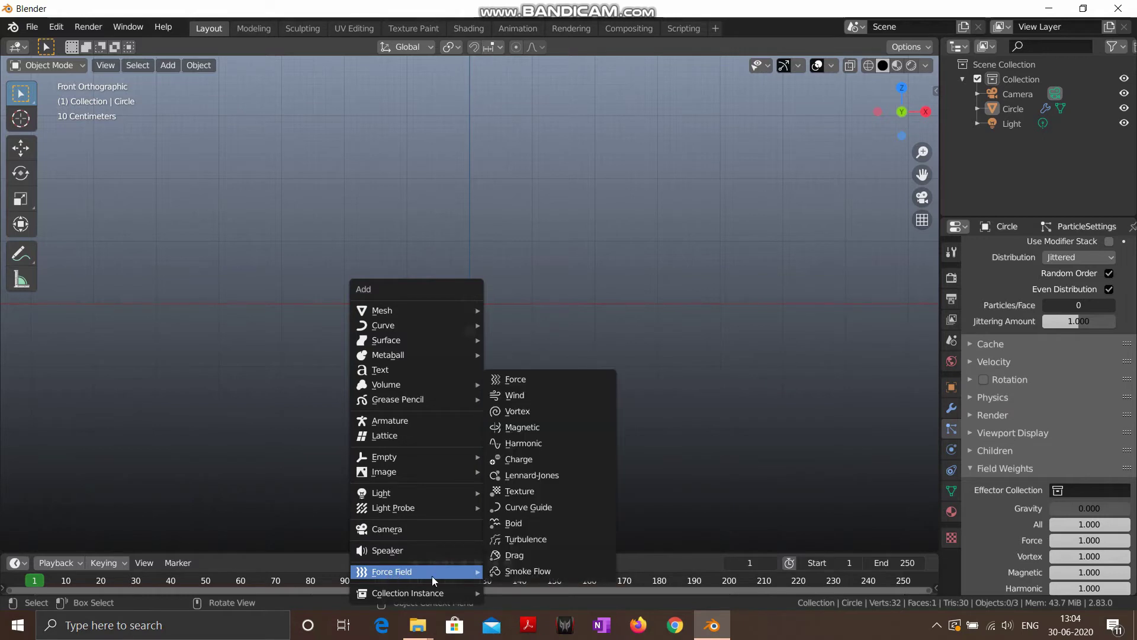
{"action": "left_click", "coordinate": [512, 381]}
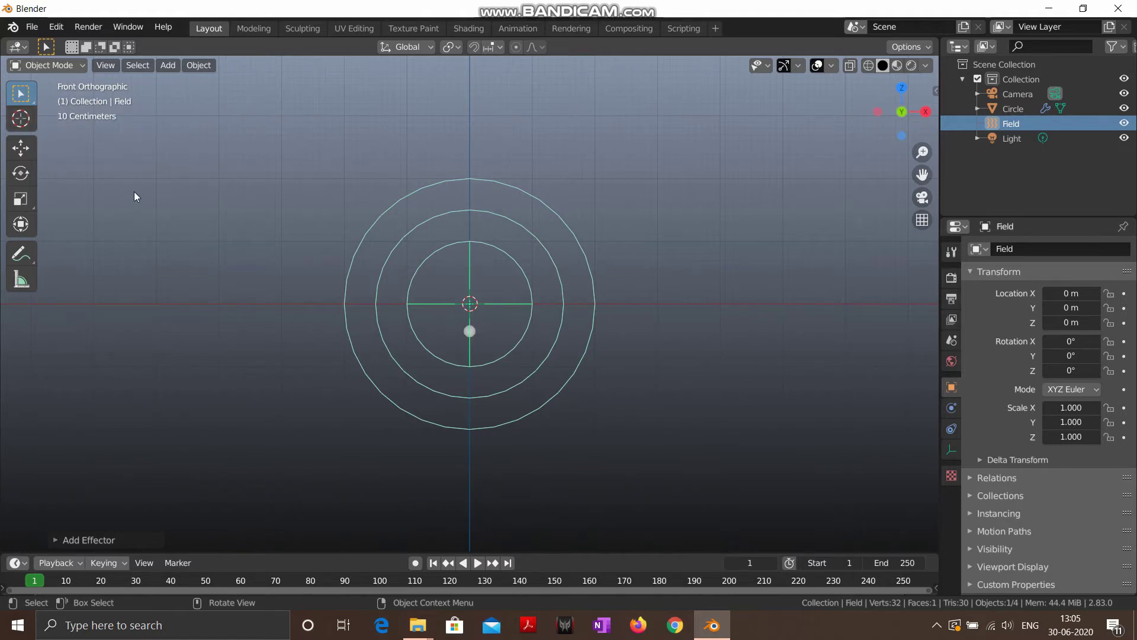
{"action": "key", "text": "s"}
{"action": "left_click", "coordinate": [515, 362]}
Step: Move the Field along X to about -3.31 m, left of the circle, and play the animation
{"action": "key", "text": "g"}
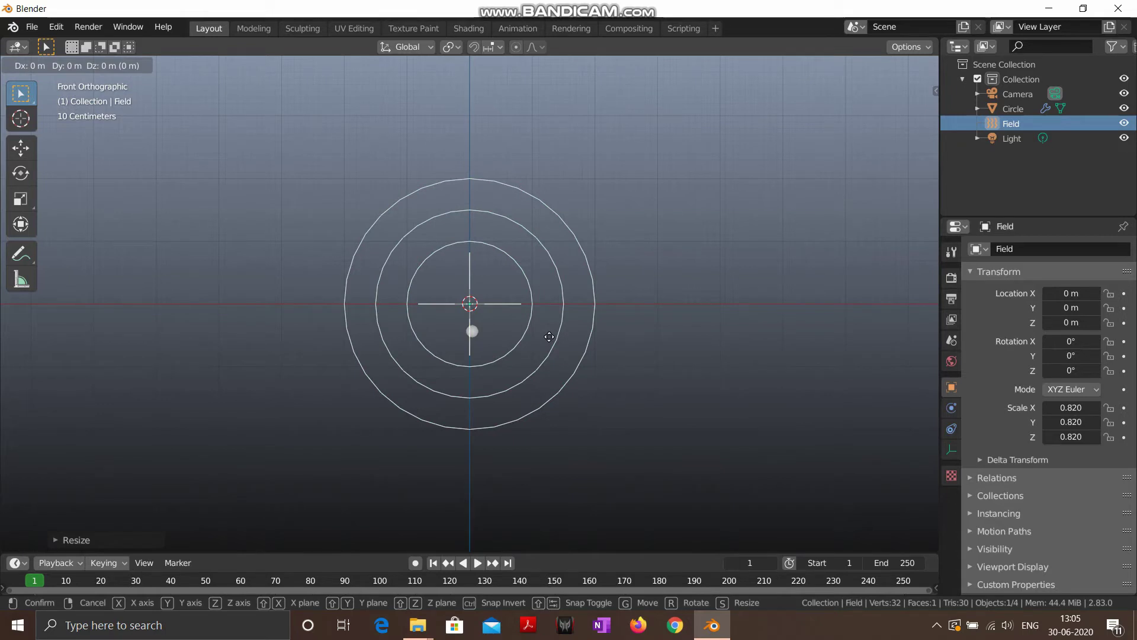
{"action": "key", "text": "x"}
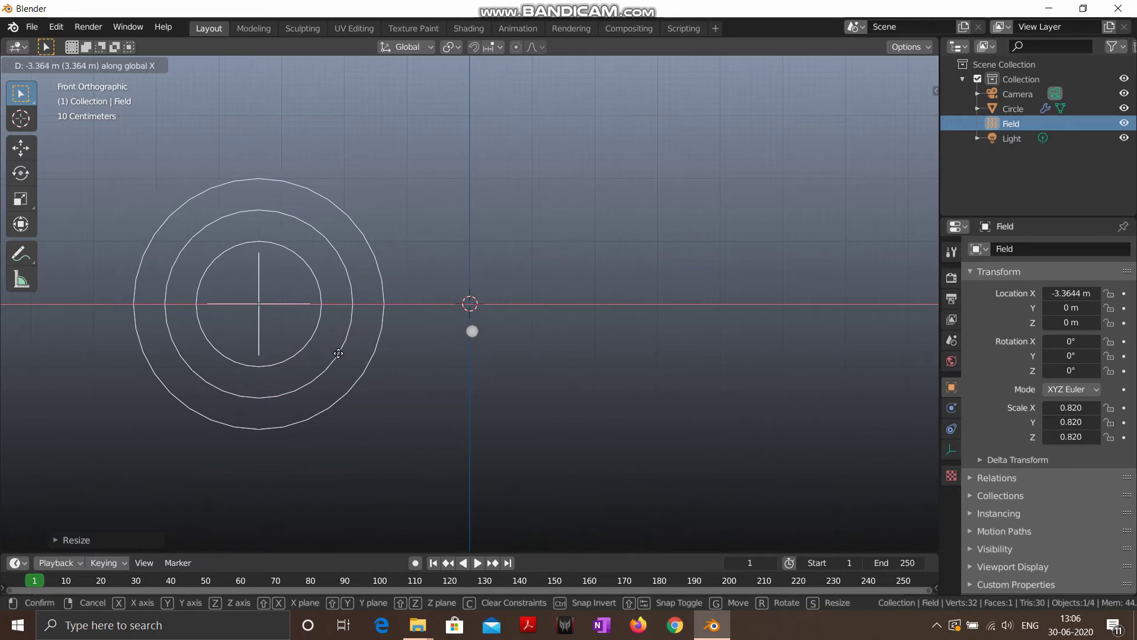
{"action": "left_click", "coordinate": [343, 353]}
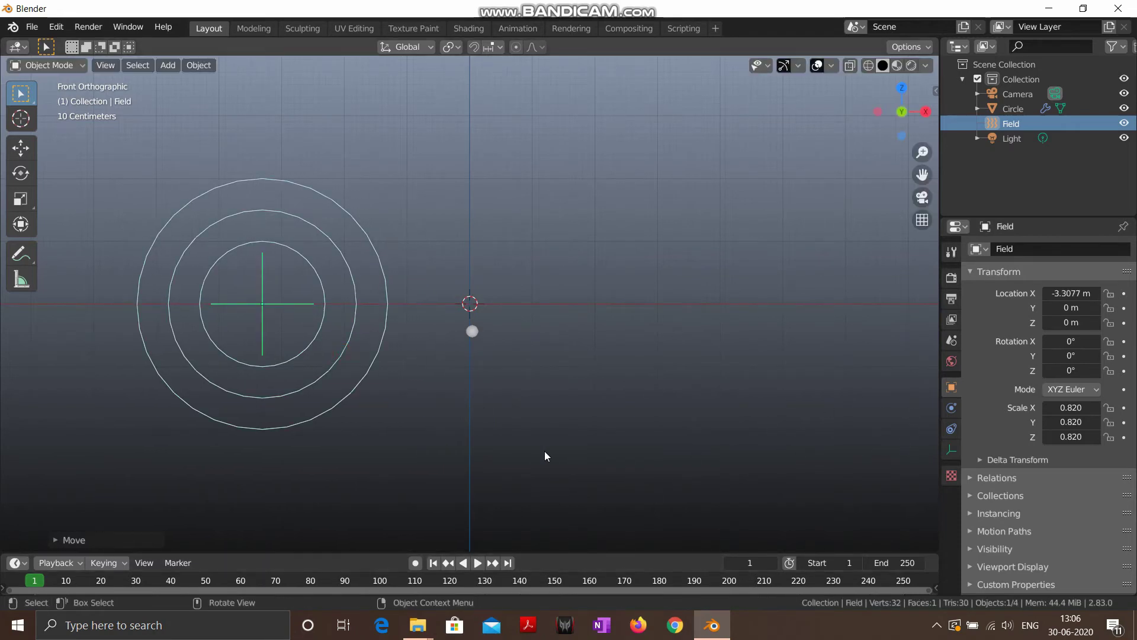
{"action": "left_click", "coordinate": [477, 563]}
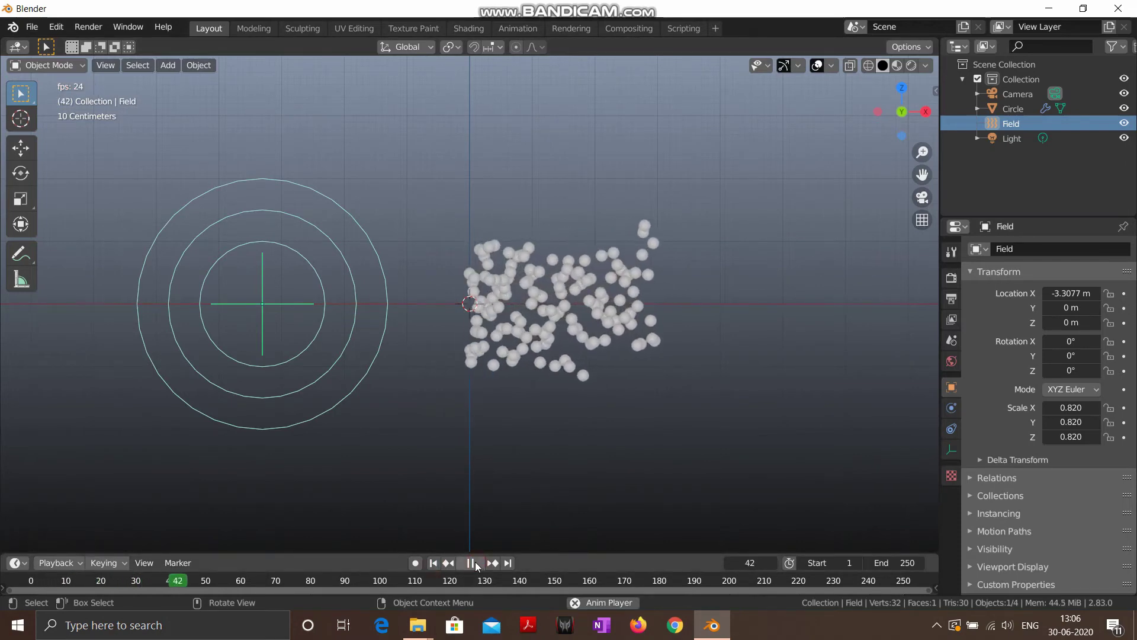
Step: Stop playback and raise the Field's Strength to 99.1, then replay to watch particles scatter
{"action": "left_click", "coordinate": [474, 563]}
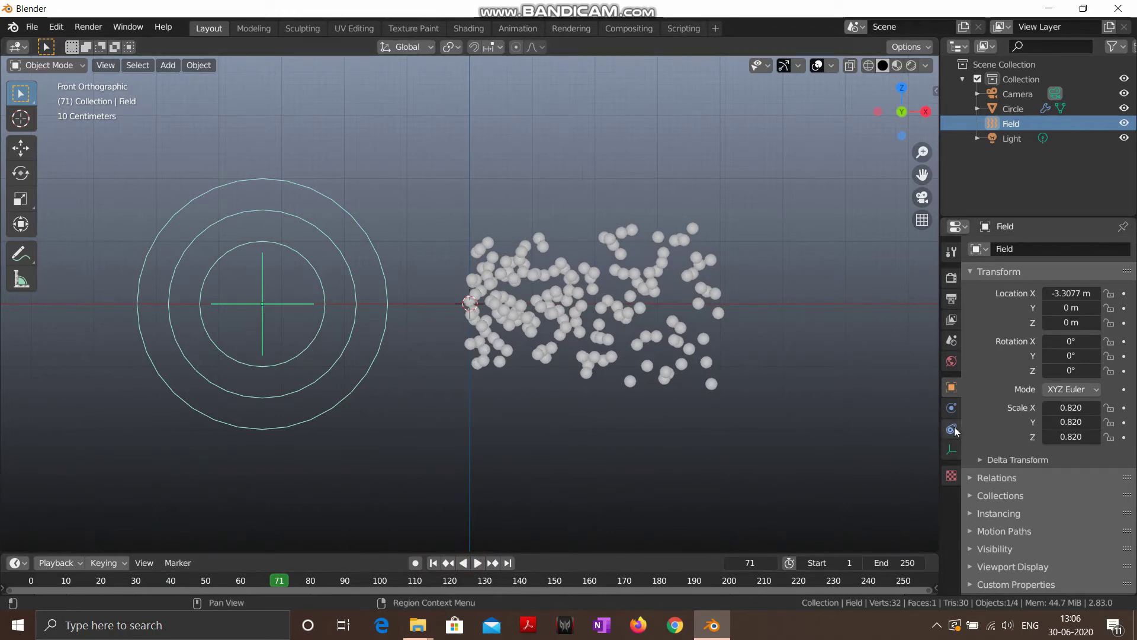
{"action": "left_click", "coordinate": [952, 408]}
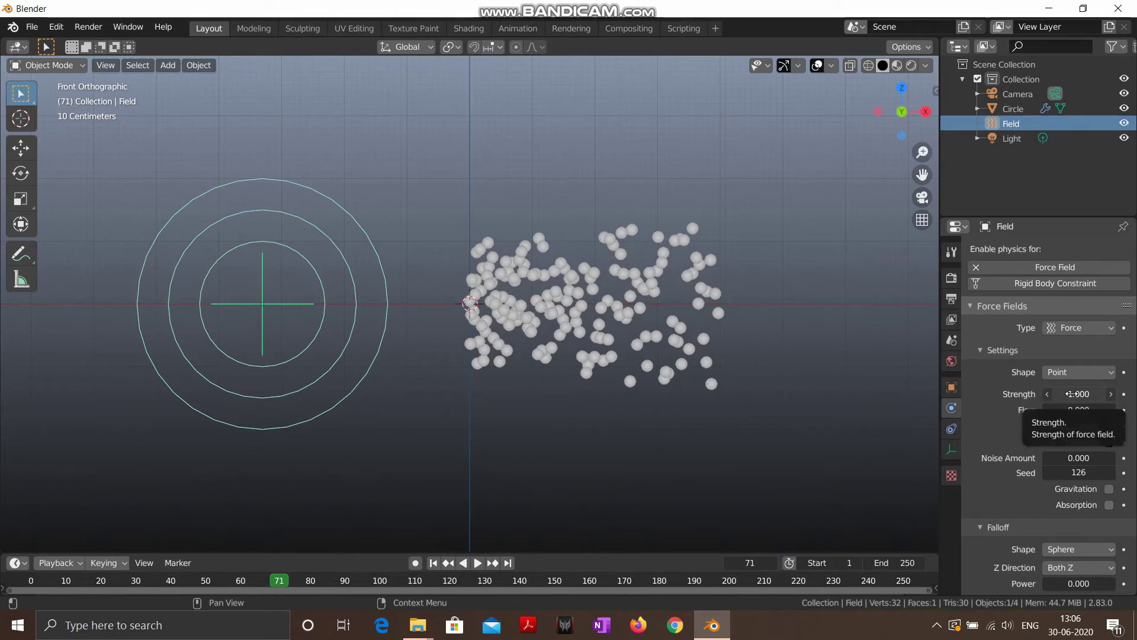
{"action": "left_click_drag", "start_coordinate": [1070, 394], "coordinate": [1084, 393]}
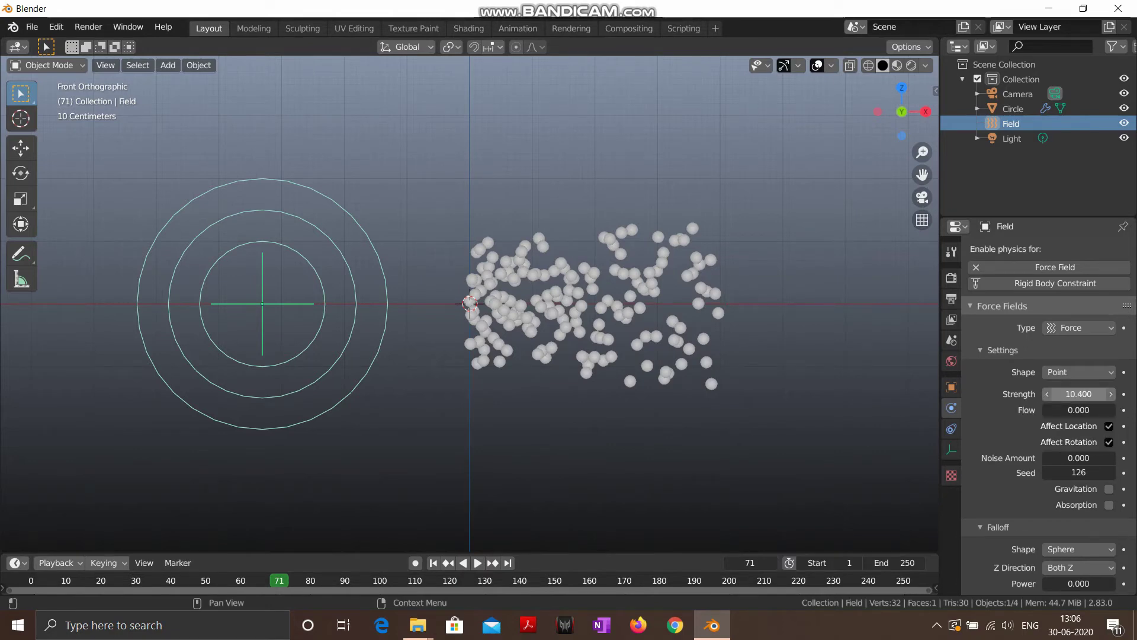
{"action": "left_click", "coordinate": [476, 563]}
{"action": "scroll", "coordinate": [770, 462], "scroll_direction": "down", "scroll_amount": 3}
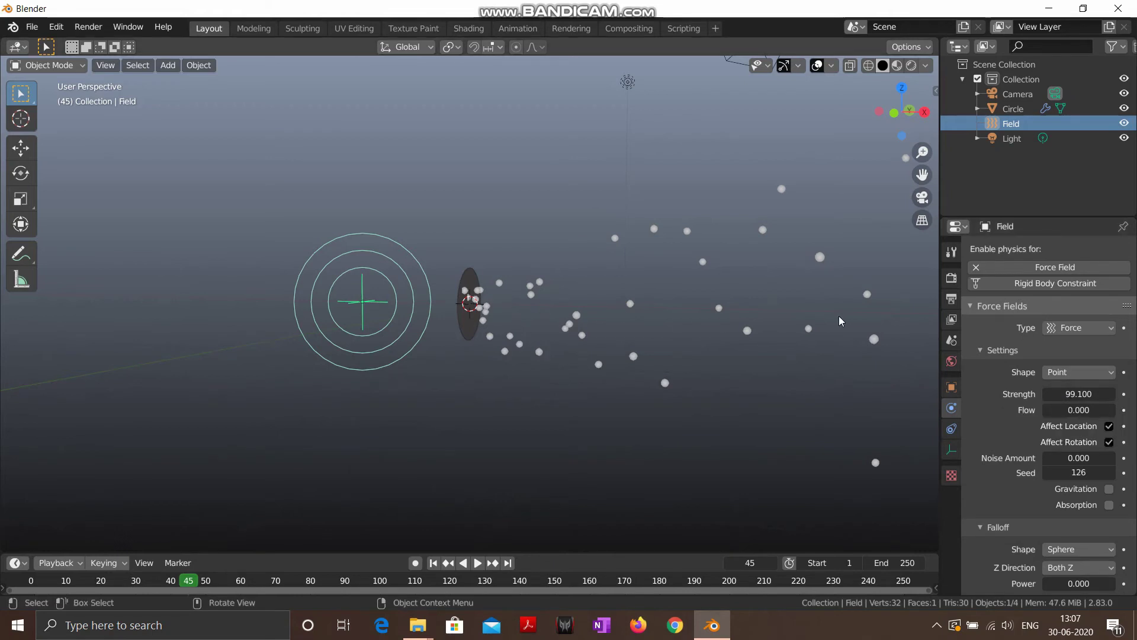
Step: Change the force field strength to -21.600 and rewind the timeline to frame 1
{"action": "middle_click_drag", "start_coordinate": [599, 325], "coordinate": [649, 347]}
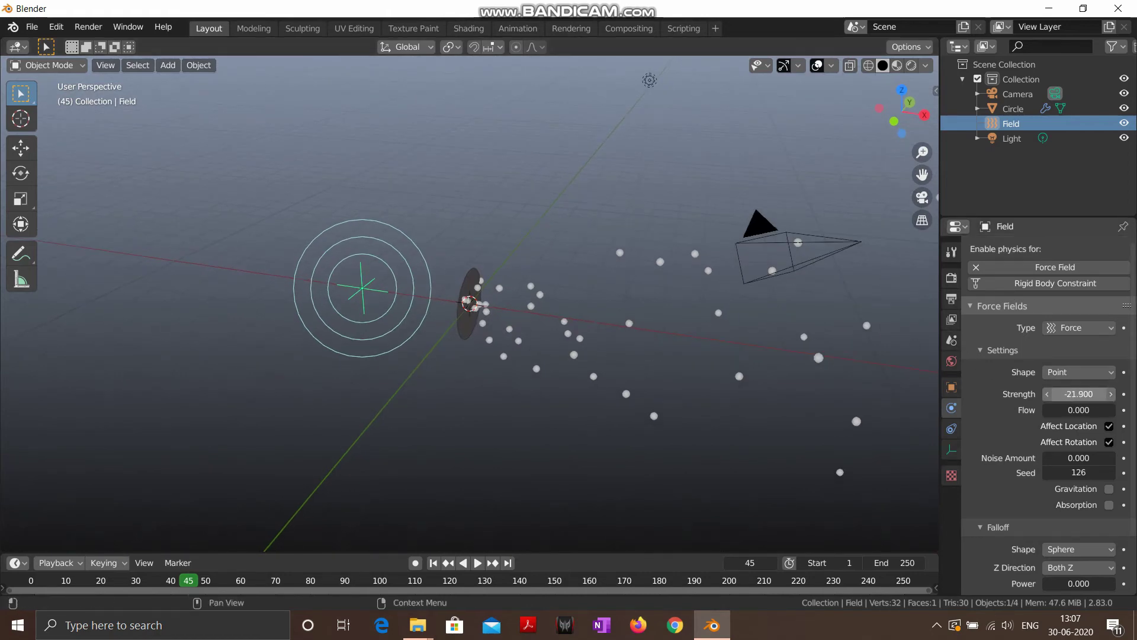
{"action": "left_click_drag", "start_coordinate": [1079, 394], "coordinate": [1087, 394]}
{"action": "middle_click_drag", "start_coordinate": [551, 512], "coordinate": [589, 459]}
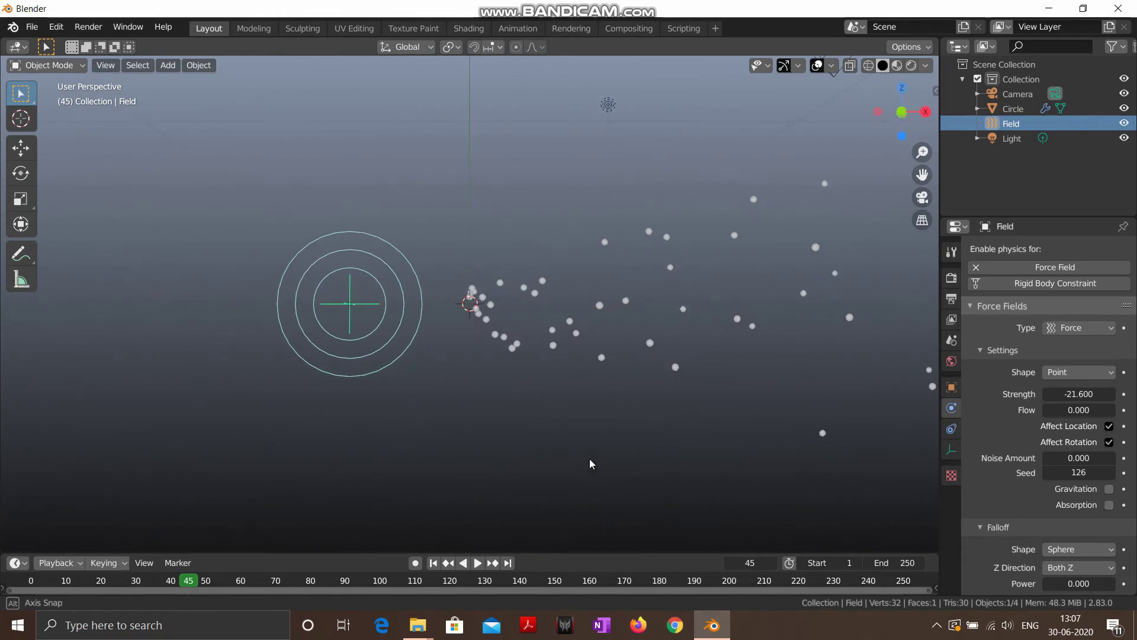
{"action": "left_click", "coordinate": [433, 563]}
Step: Play and orbit to watch particles stream leftward through the circle along negative X, then stop
{"action": "left_click", "coordinate": [477, 564]}
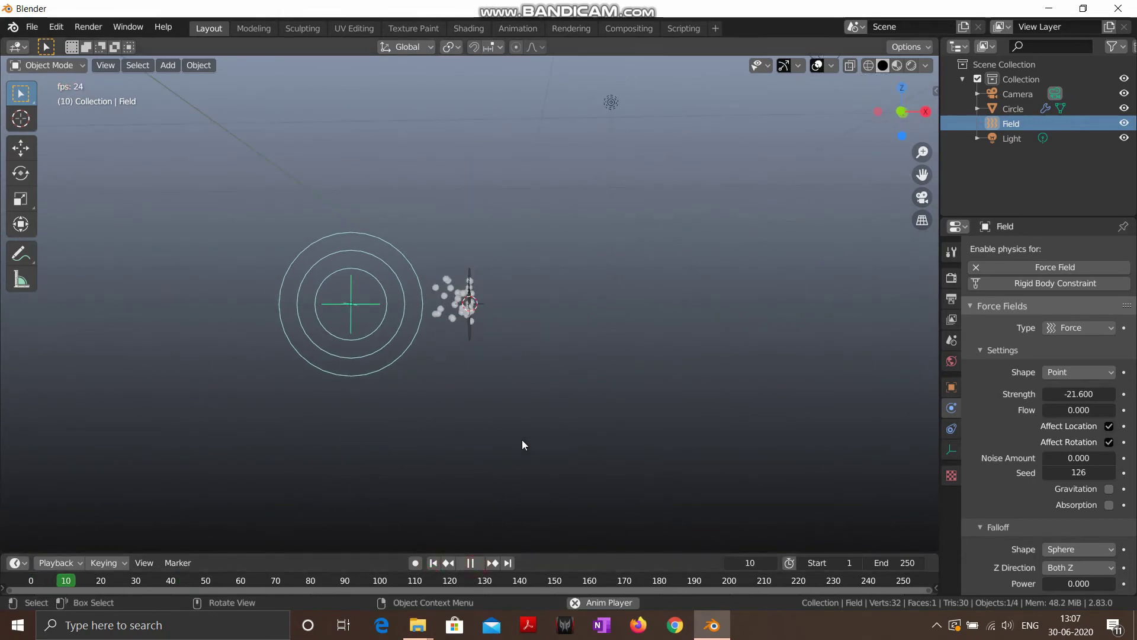
{"action": "middle_click_drag", "start_coordinate": [521, 439], "coordinate": [522, 499]}
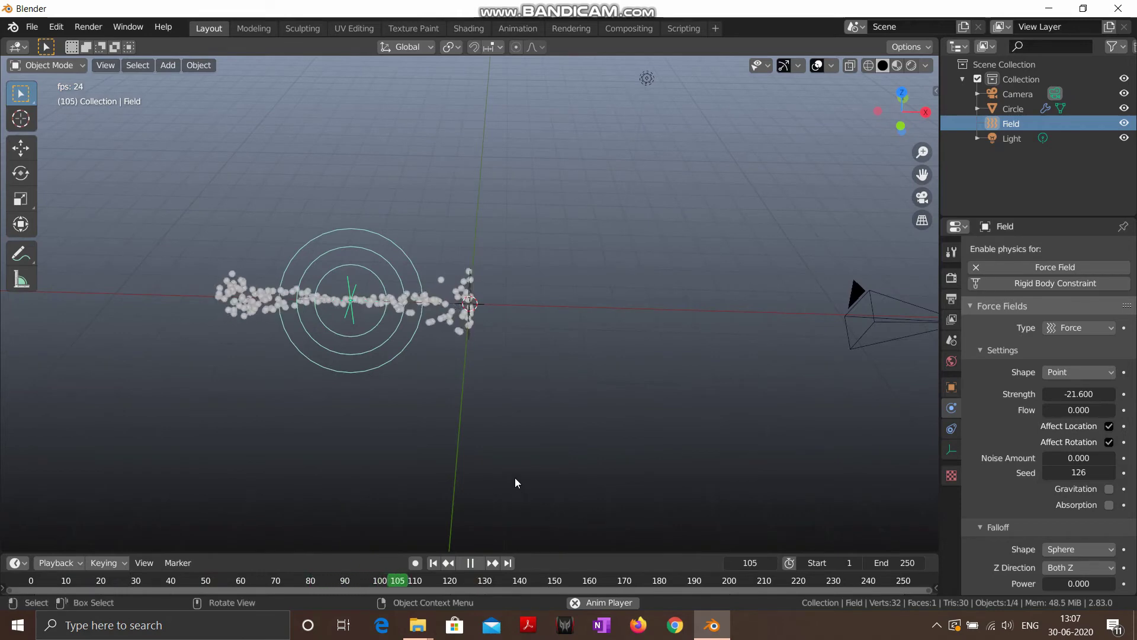
{"action": "key", "text": "shift+Left"}
{"action": "middle_click_drag", "start_coordinate": [404, 300], "coordinate": [430, 443]}
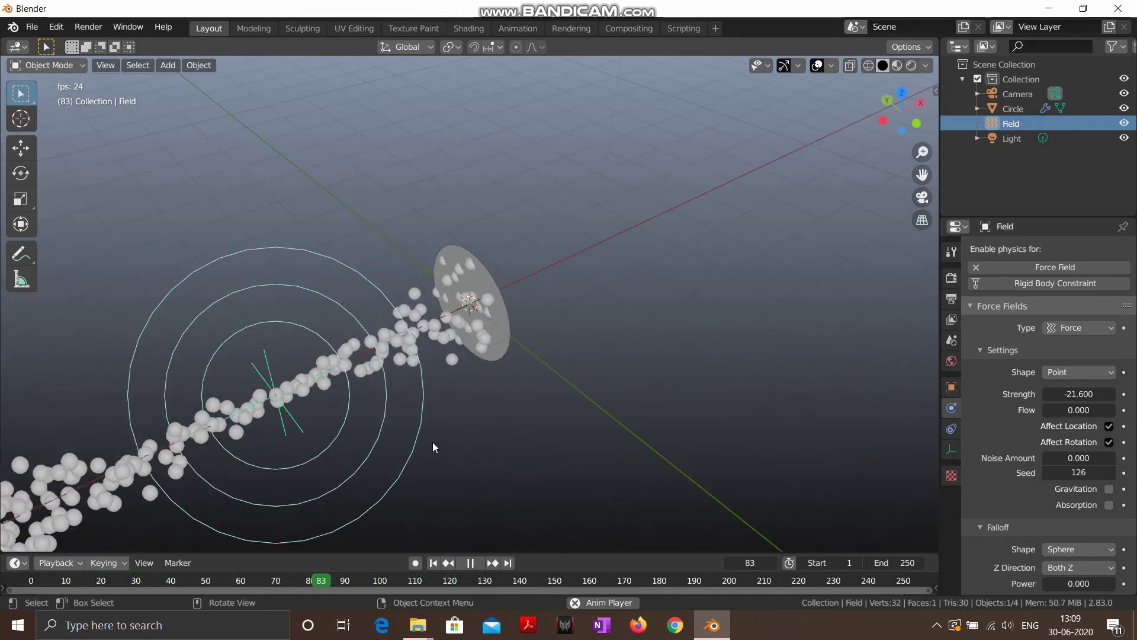
{"action": "middle_click_drag", "start_coordinate": [431, 441], "coordinate": [463, 435]}
{"action": "key", "text": "space"}
Step: Rewind to frame 1, select the Circle emitter and switch to front orthographic view
{"action": "left_click", "coordinate": [438, 560]}
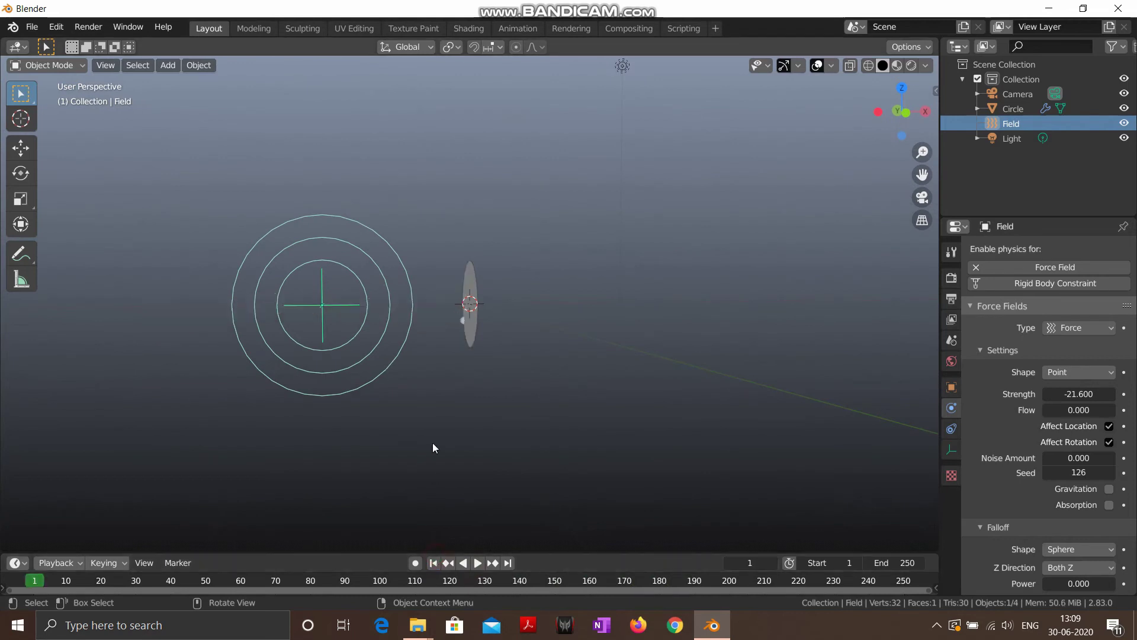
{"action": "middle_click_drag", "start_coordinate": [435, 336], "coordinate": [417, 331]}
{"action": "left_click", "coordinate": [468, 313]}
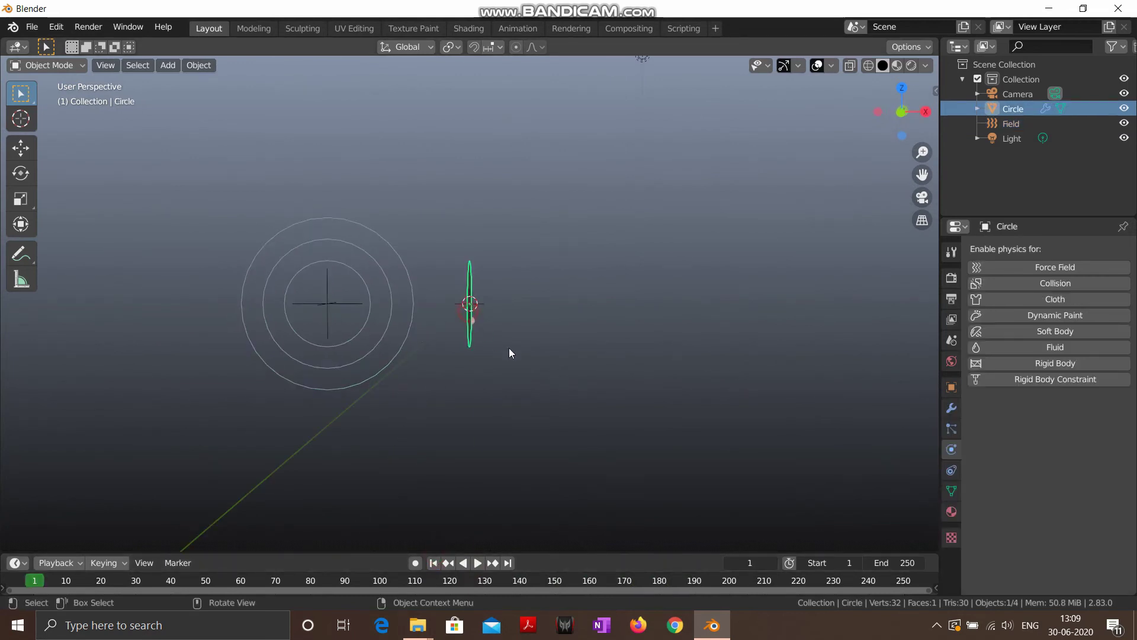
{"action": "middle_click_drag", "start_coordinate": [738, 382], "coordinate": [723, 366]}
{"action": "key", "text": "KP_1"}
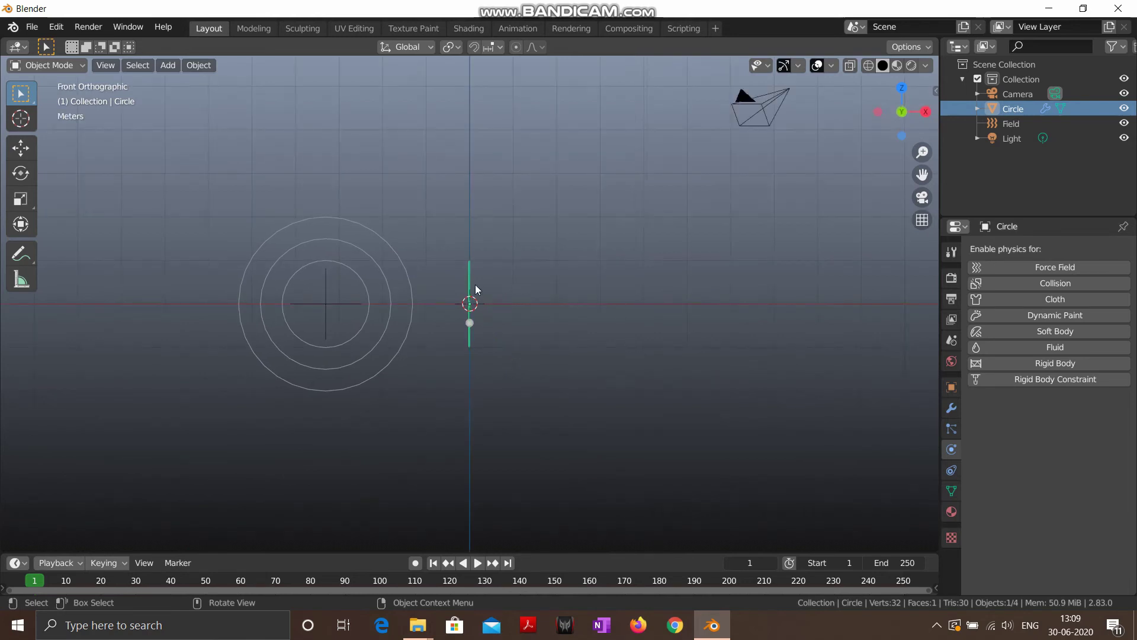
{"action": "middle_click_drag", "start_coordinate": [472, 312], "coordinate": [391, 349]}
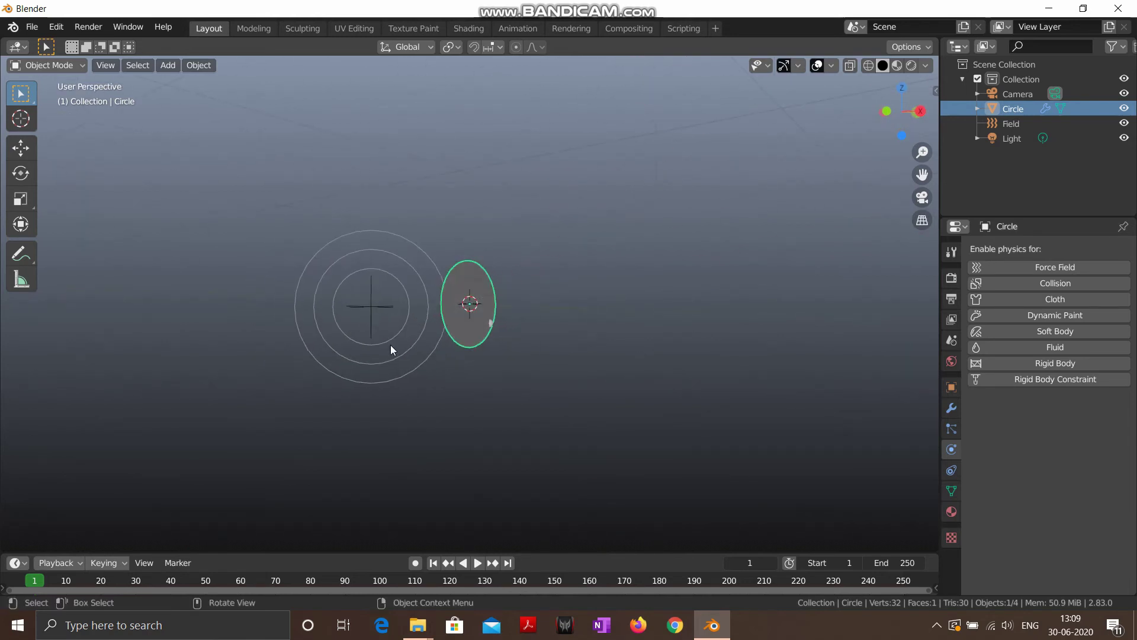
{"action": "key", "text": "KP_1"}
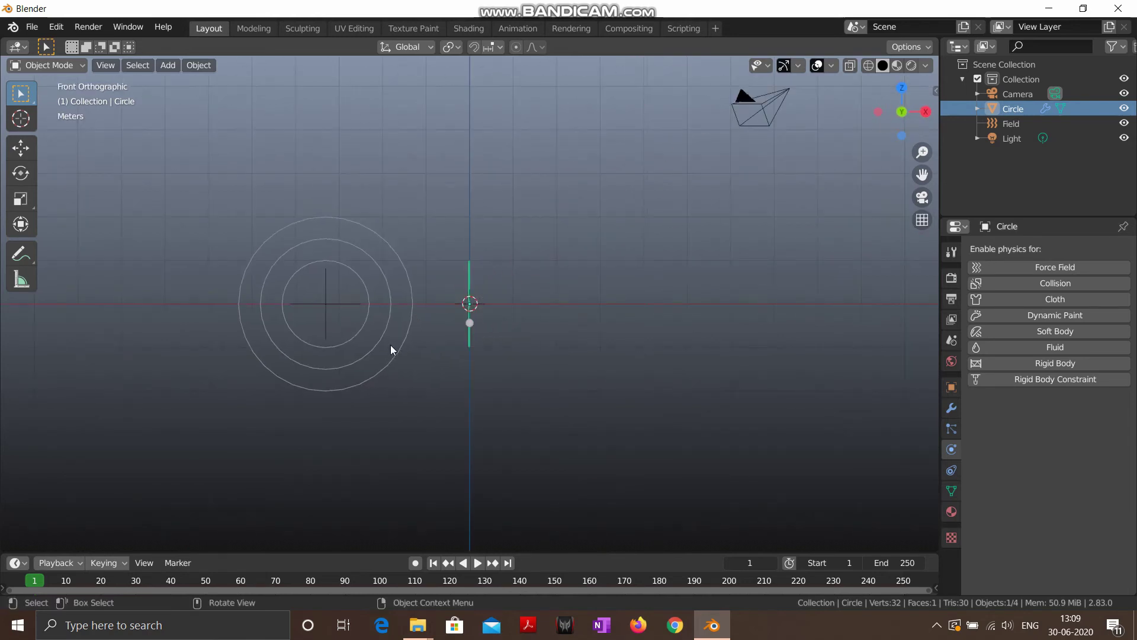
Step: Set the Circle's particle Render As type to Object
{"action": "left_click", "coordinate": [951, 431]}
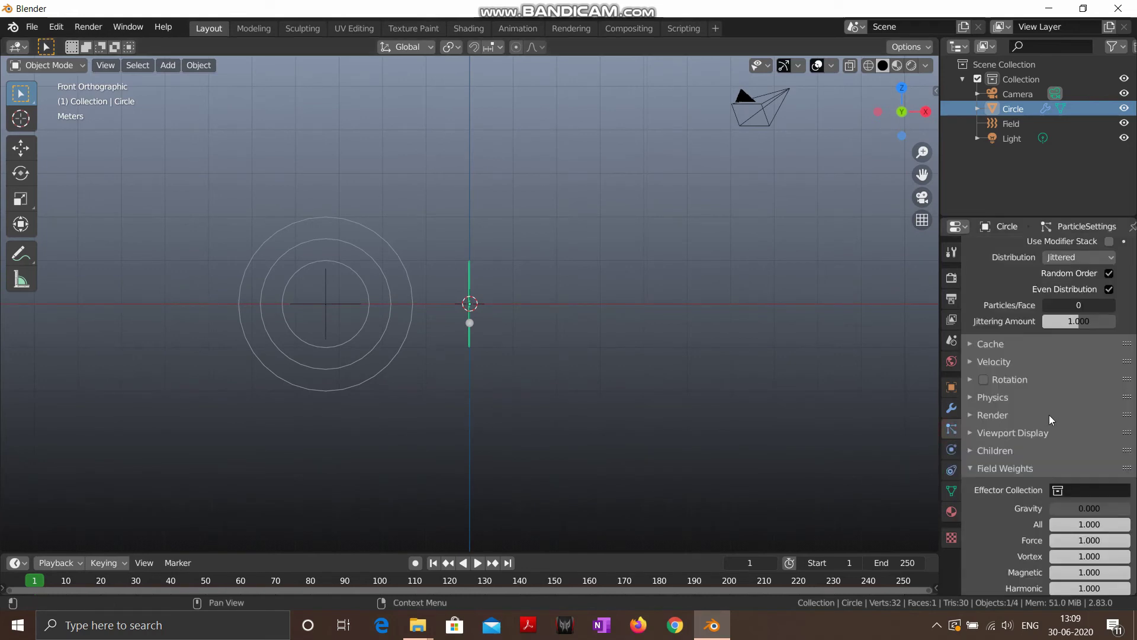
{"action": "scroll", "coordinate": [1059, 363], "scroll_direction": "up", "scroll_amount": 2}
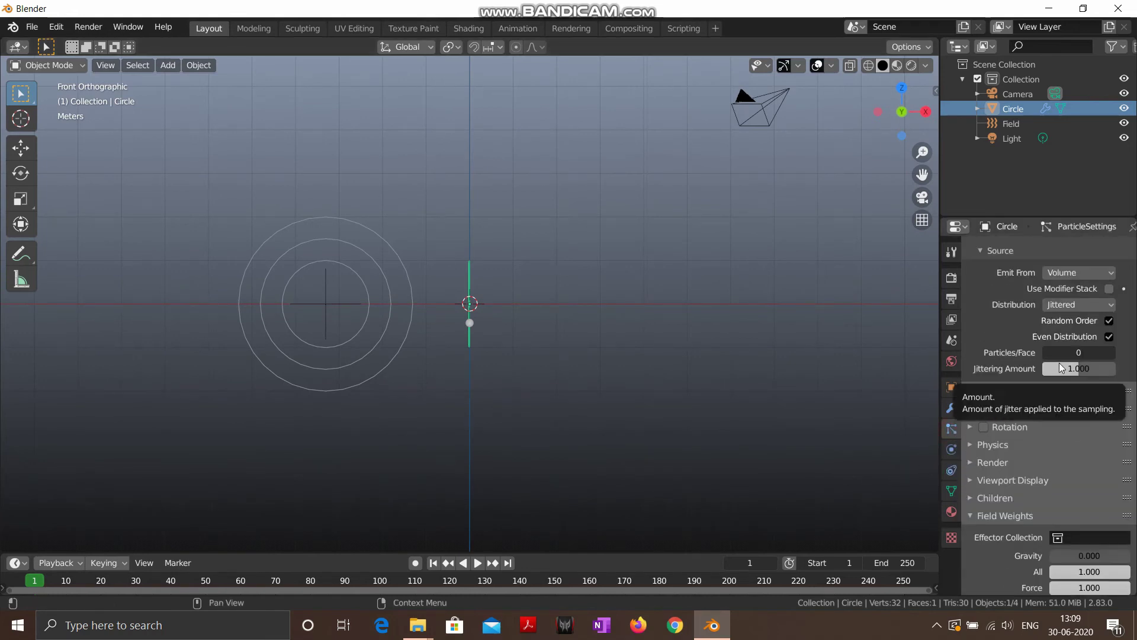
{"action": "left_click", "coordinate": [994, 462]}
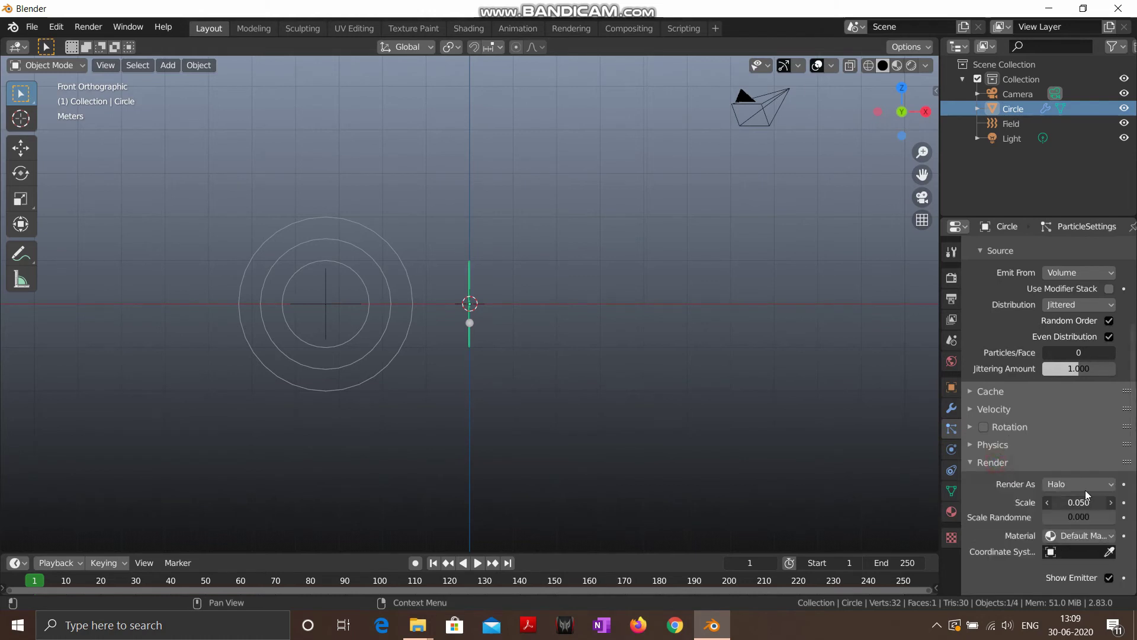
{"action": "scroll", "coordinate": [1081, 450], "scroll_direction": "down", "scroll_amount": 2}
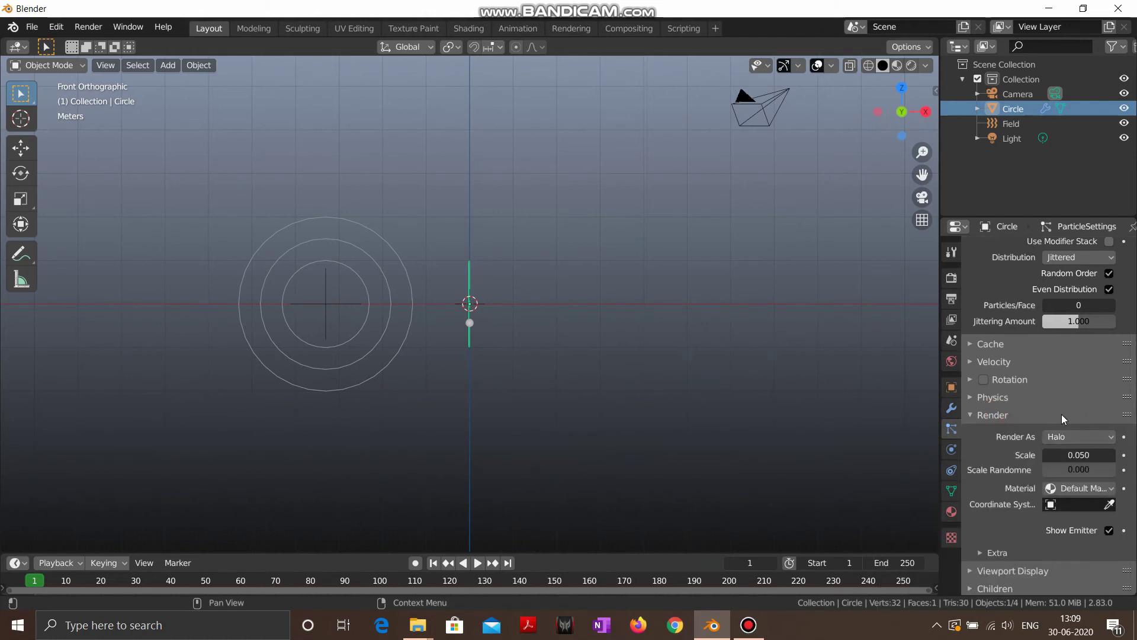
{"action": "left_click", "coordinate": [1064, 437]}
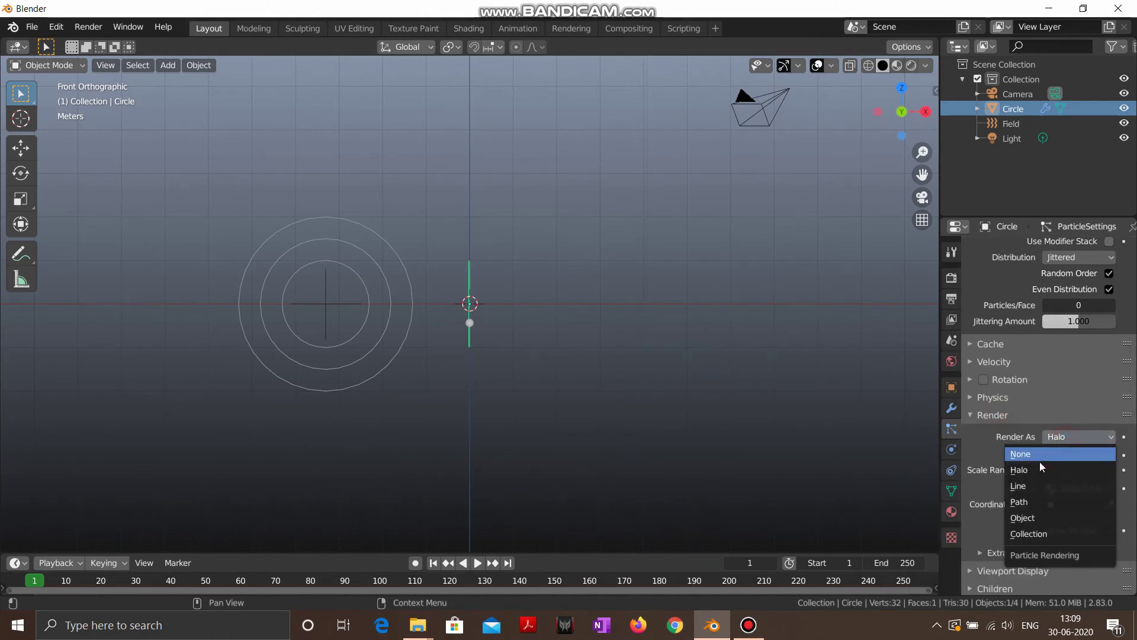
{"action": "left_click", "coordinate": [1043, 517]}
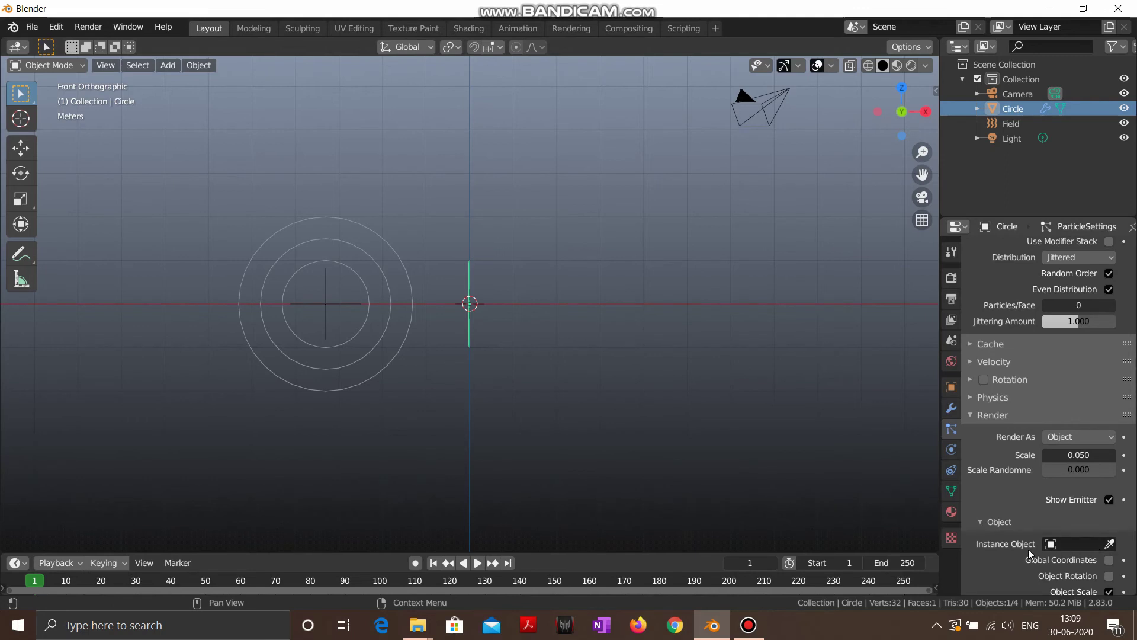
{"action": "key", "text": "shift+a"}
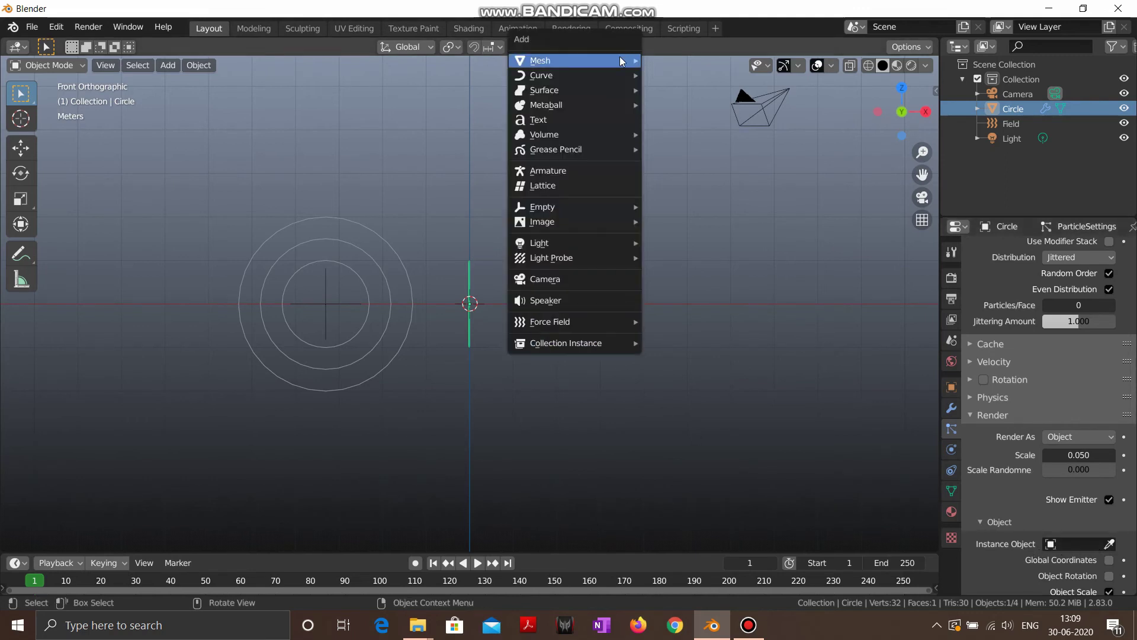
Step: Add a Suzanne monkey mesh and move it along X to the right of the emitter
{"action": "mouse_move", "coordinate": [616, 60]}
{"action": "left_click", "coordinate": [687, 199]}
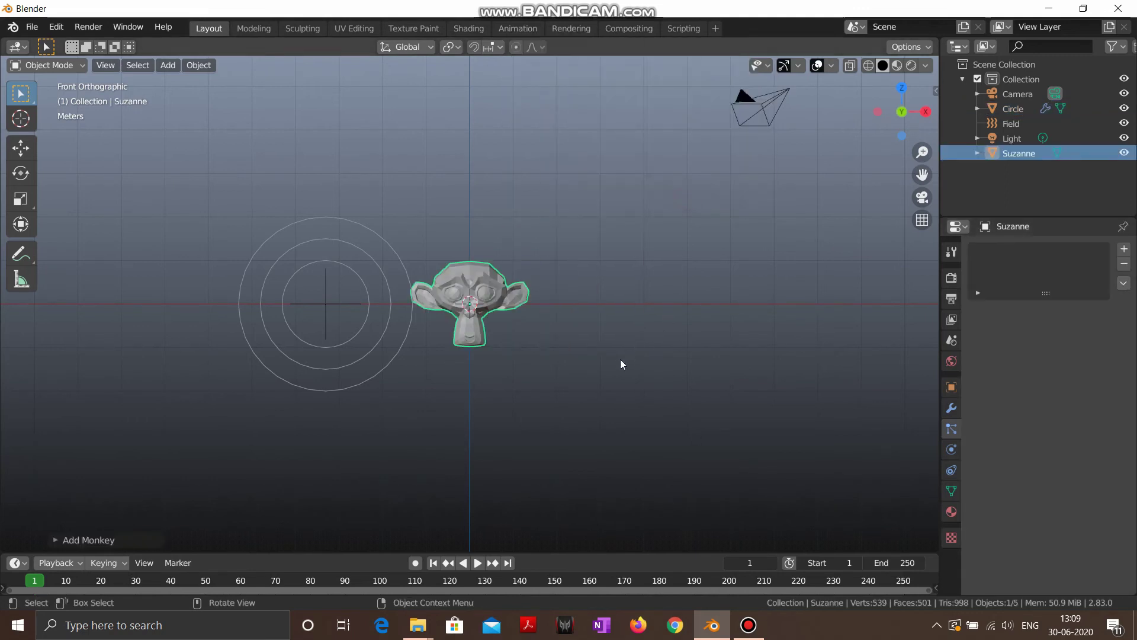
{"action": "key", "text": "g"}
{"action": "key", "text": "x"}
{"action": "left_click", "coordinate": [866, 374]}
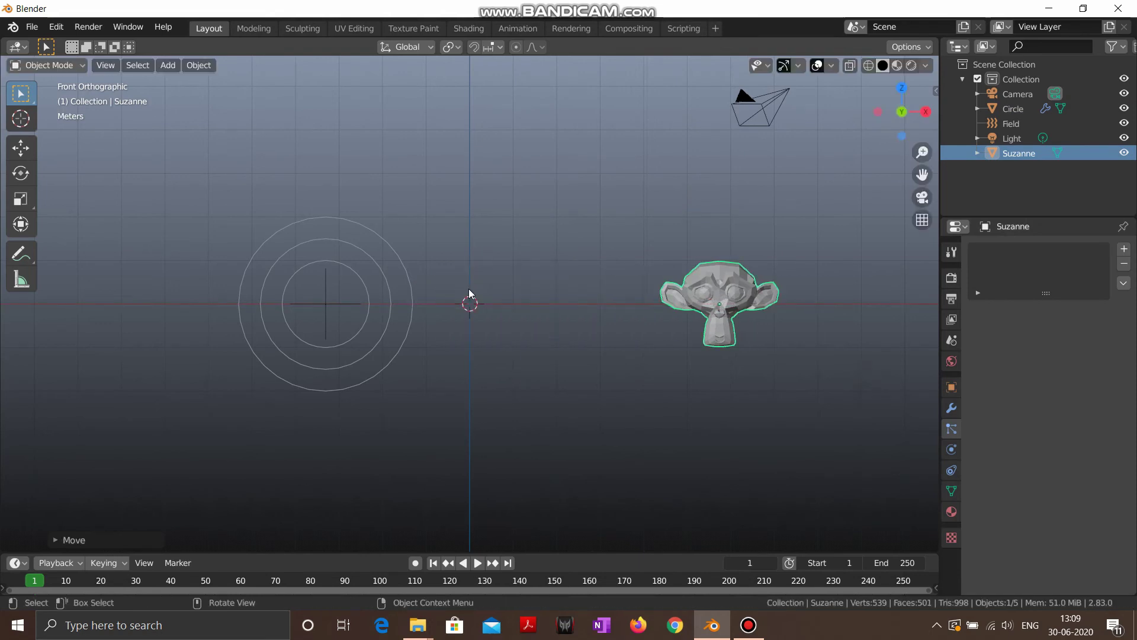
Step: Select the Circle, assign Suzanne as its particle Instance Object, and play the preview
{"action": "left_click", "coordinate": [469, 299]}
{"action": "left_click", "coordinate": [468, 306]}
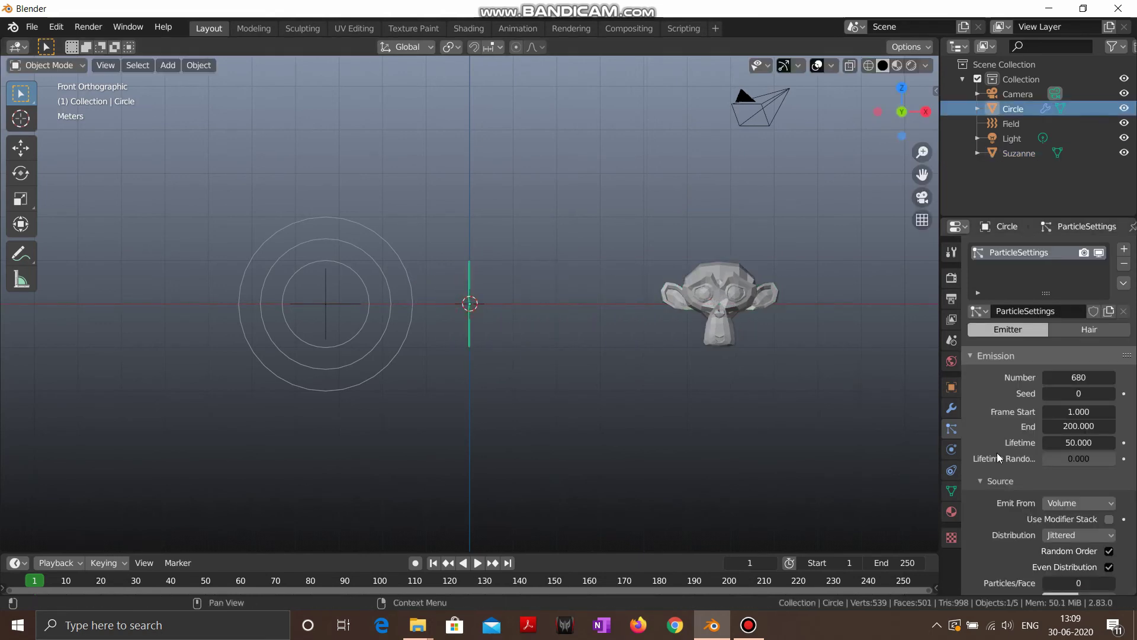
{"action": "scroll", "coordinate": [1071, 519], "scroll_direction": "down", "scroll_amount": 4}
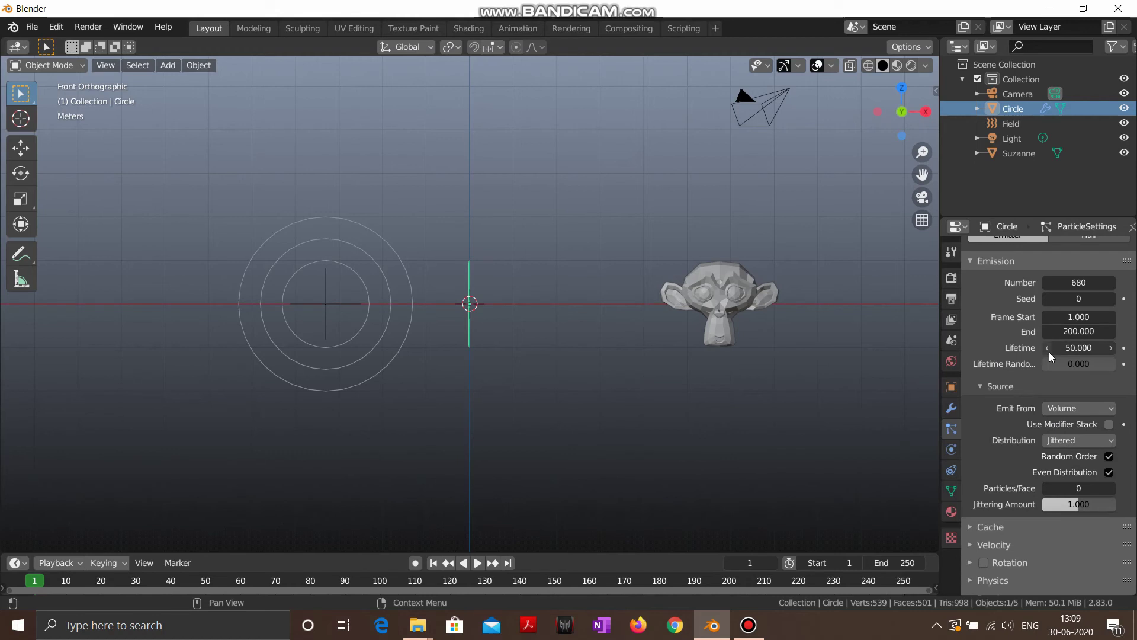
{"action": "scroll", "coordinate": [1025, 445], "scroll_direction": "down", "scroll_amount": 8}
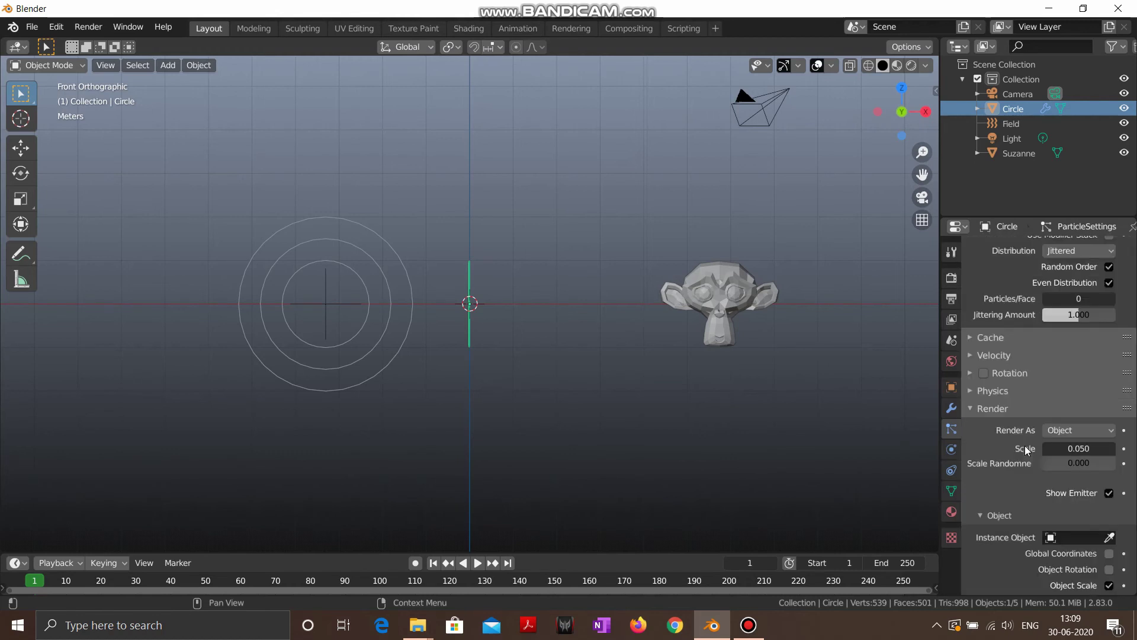
{"action": "left_click", "coordinate": [1111, 537]}
{"action": "left_click", "coordinate": [679, 314]}
{"action": "scroll", "coordinate": [511, 324], "scroll_direction": "up", "scroll_amount": 2}
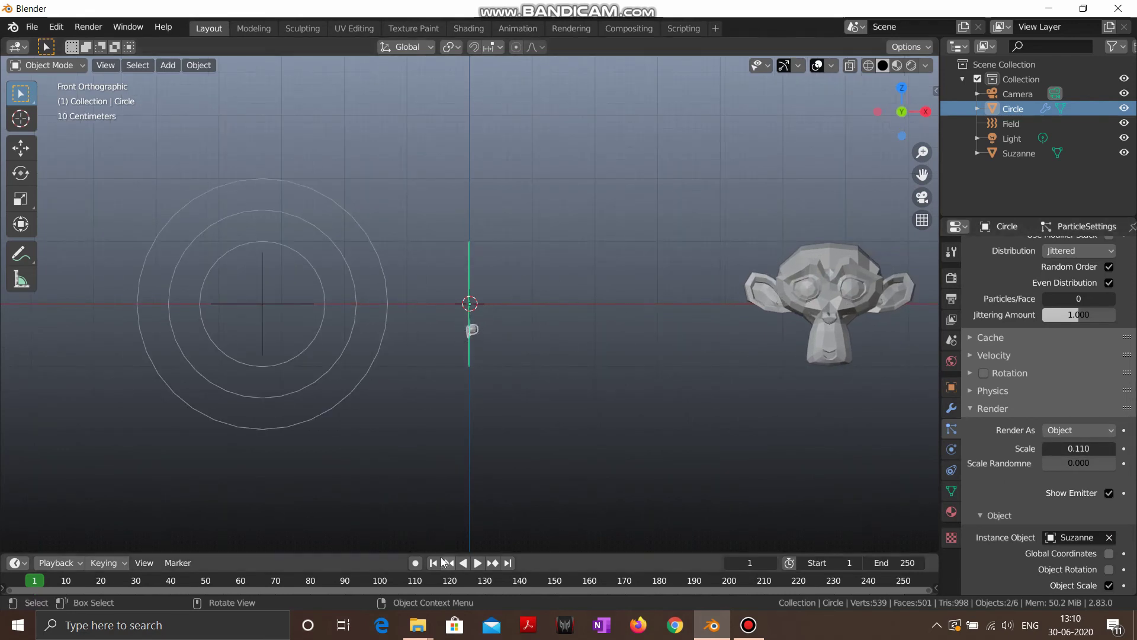
{"action": "left_click", "coordinate": [477, 563]}
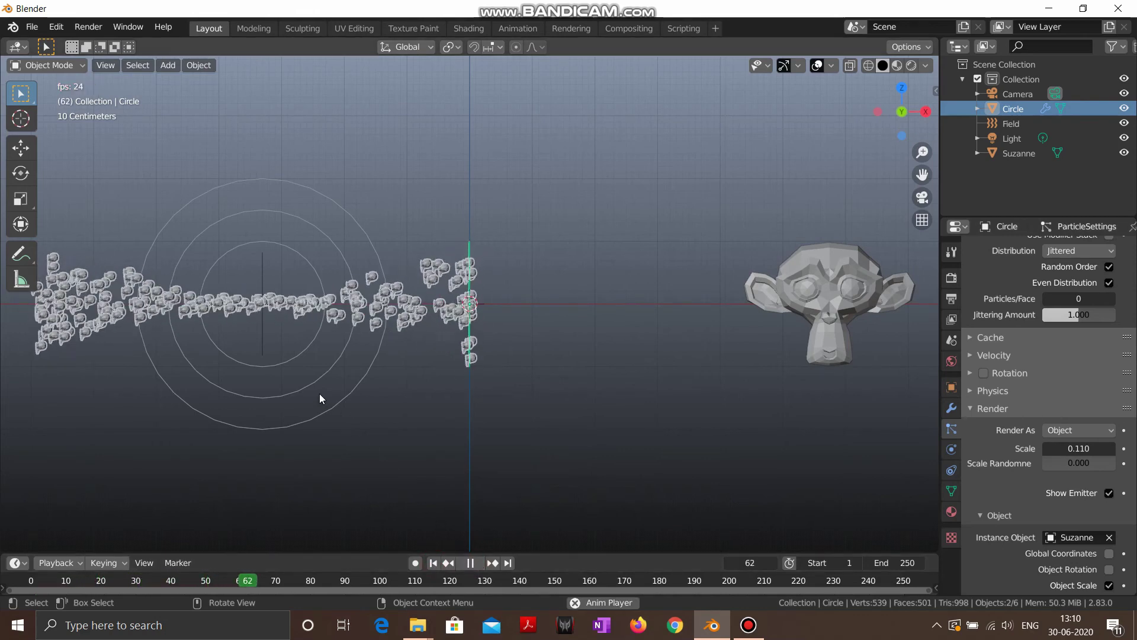
Step: Replay the monkey-particle animation from the start, stopping and rewinding once before playing again
{"action": "key", "text": "shift+Left"}
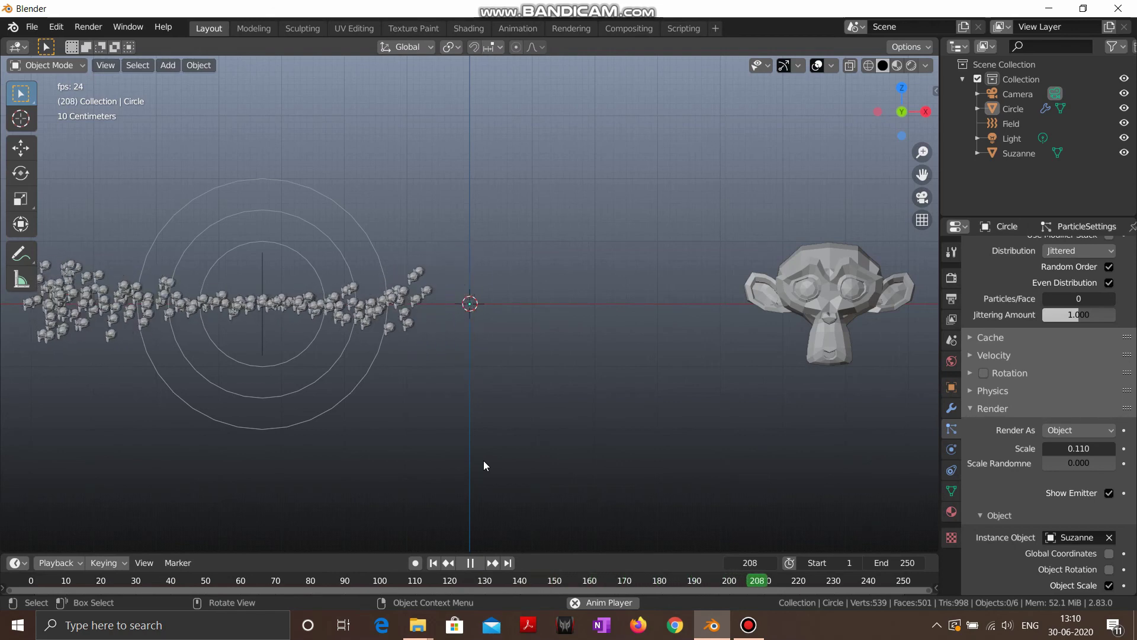
{"action": "left_click", "coordinate": [470, 562]}
{"action": "left_click", "coordinate": [434, 563]}
{"action": "left_click", "coordinate": [478, 563]}
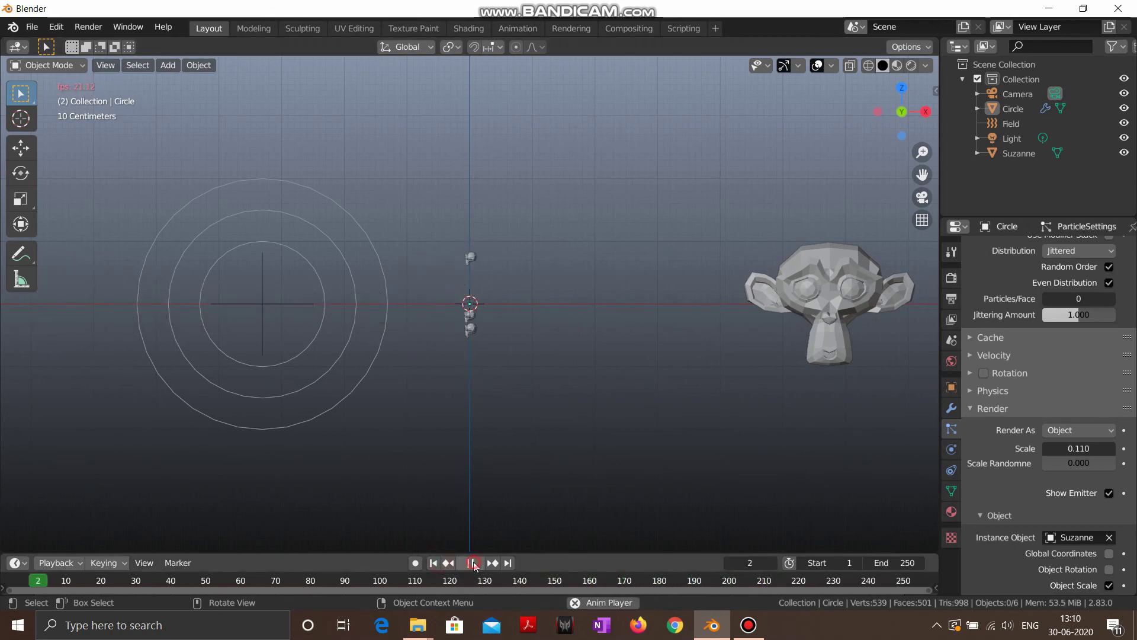